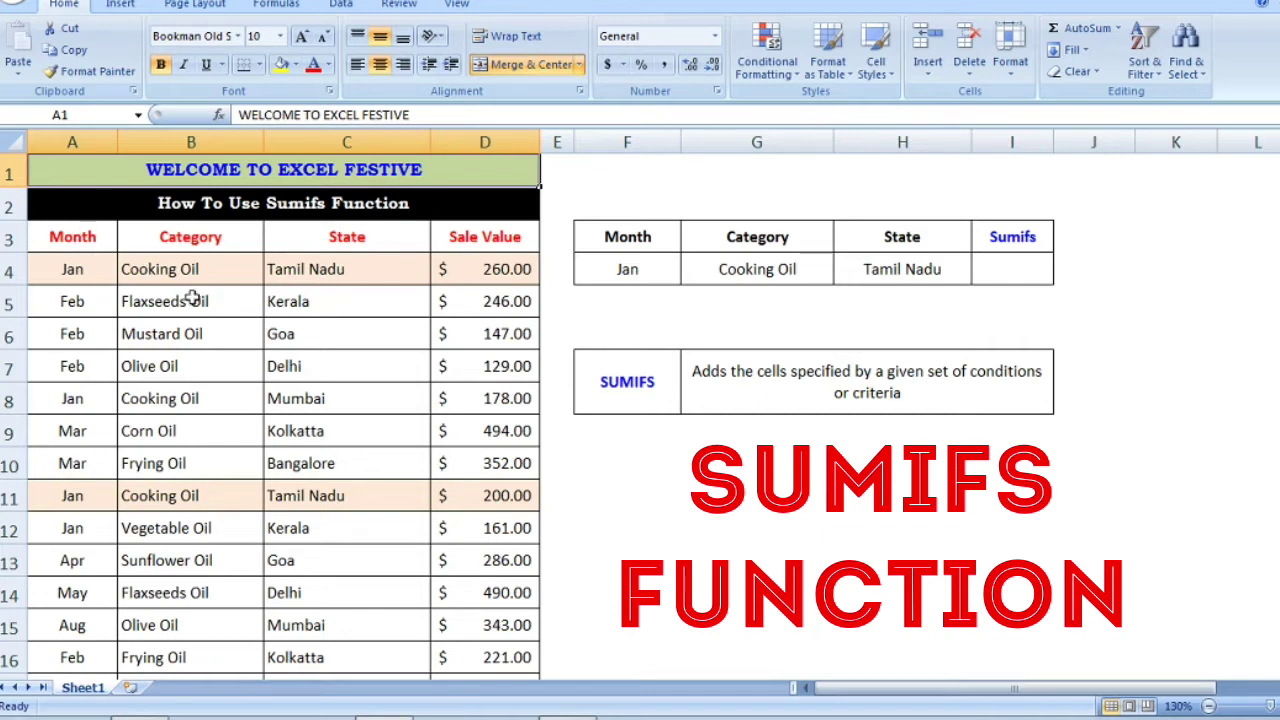
Point out the Month, Category, State and Sale Value column headings.
{"action": "left_click", "coordinate": [100, 243]}
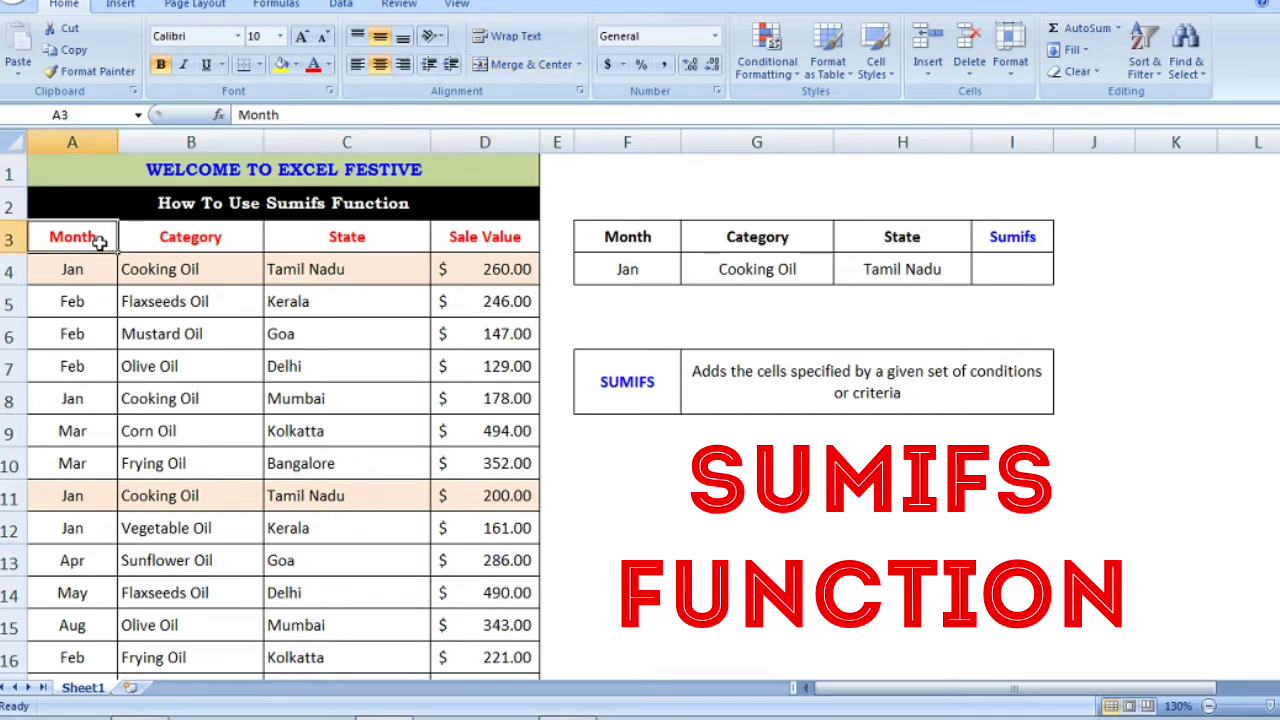
{"action": "left_click", "coordinate": [186, 246]}
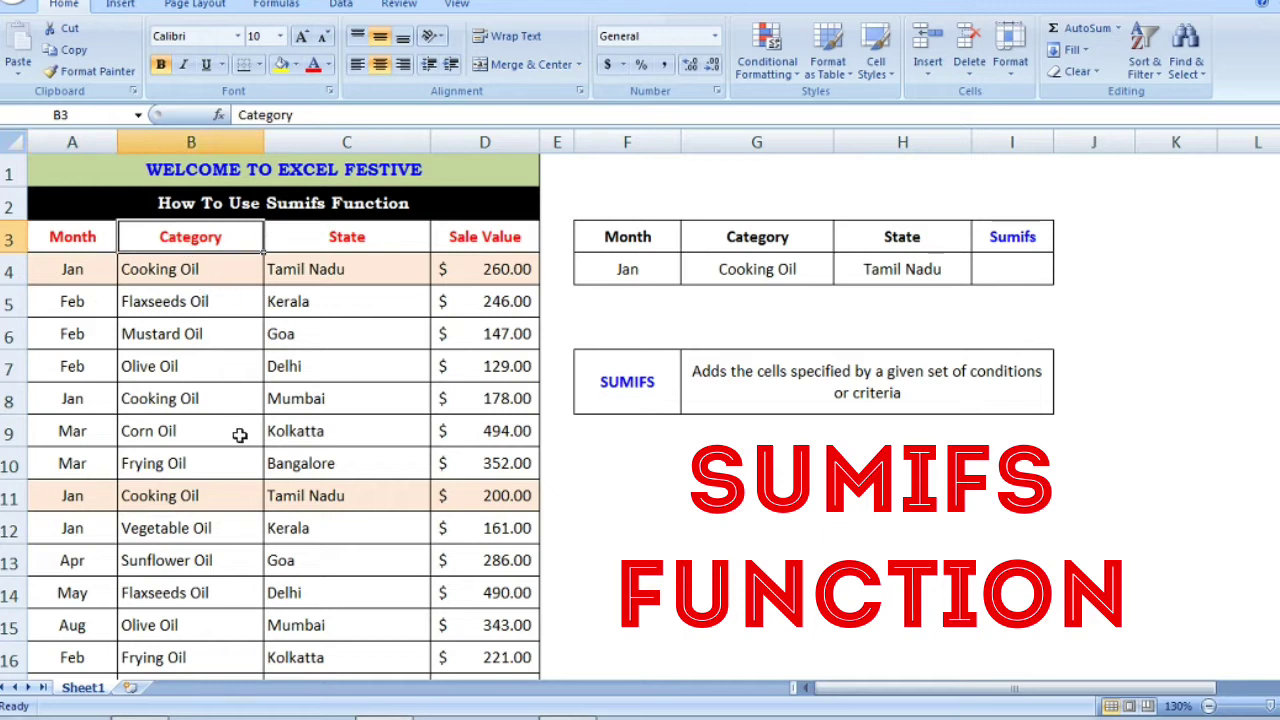
{"action": "left_click", "coordinate": [385, 237]}
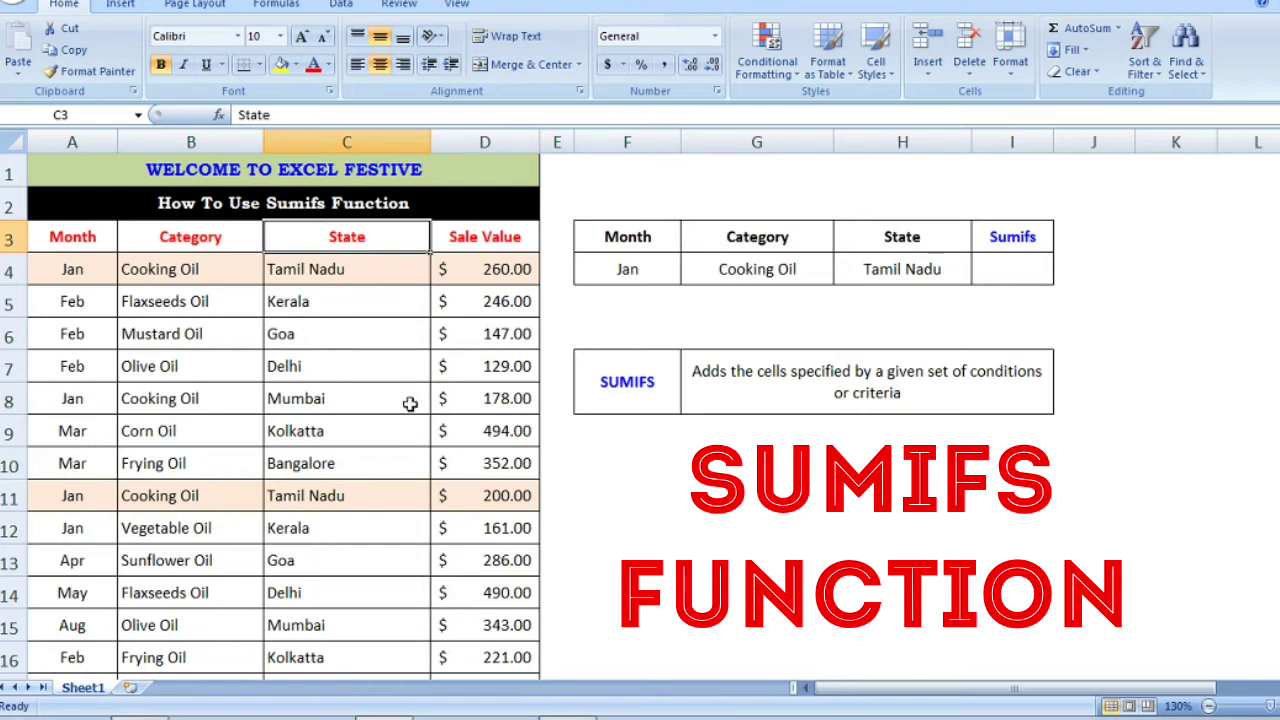
{"action": "left_click", "coordinate": [505, 237]}
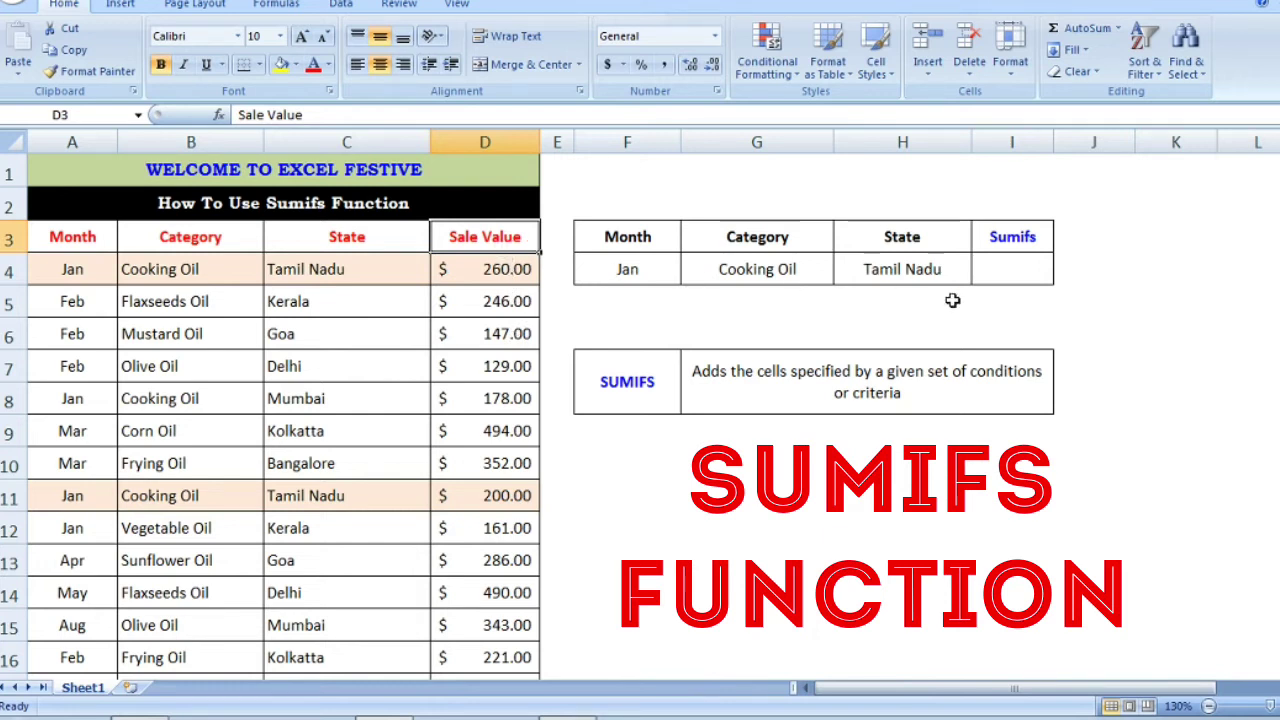
Show result cell I4, the criteria Jan, Cooking Oil and Tamil Nadu, and matching sales 260 and 200.
{"action": "left_click", "coordinate": [1017, 272]}
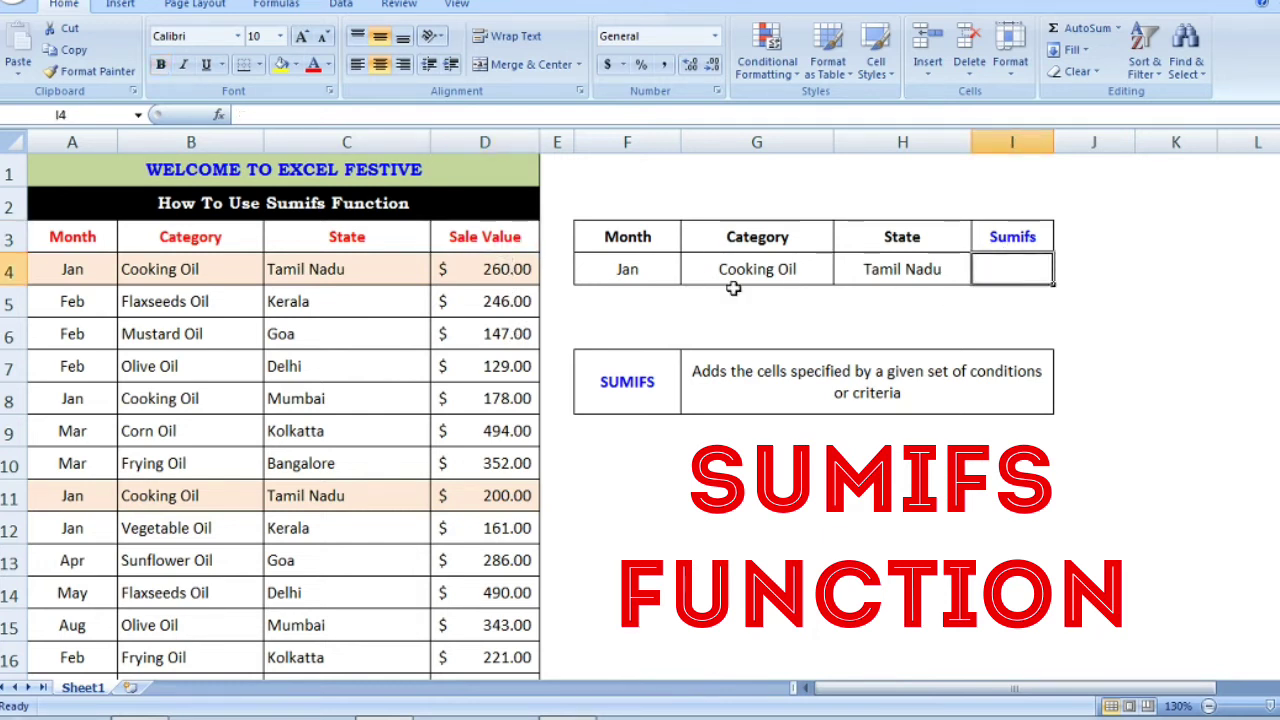
{"action": "left_click", "coordinate": [655, 269]}
{"action": "left_click", "coordinate": [757, 277]}
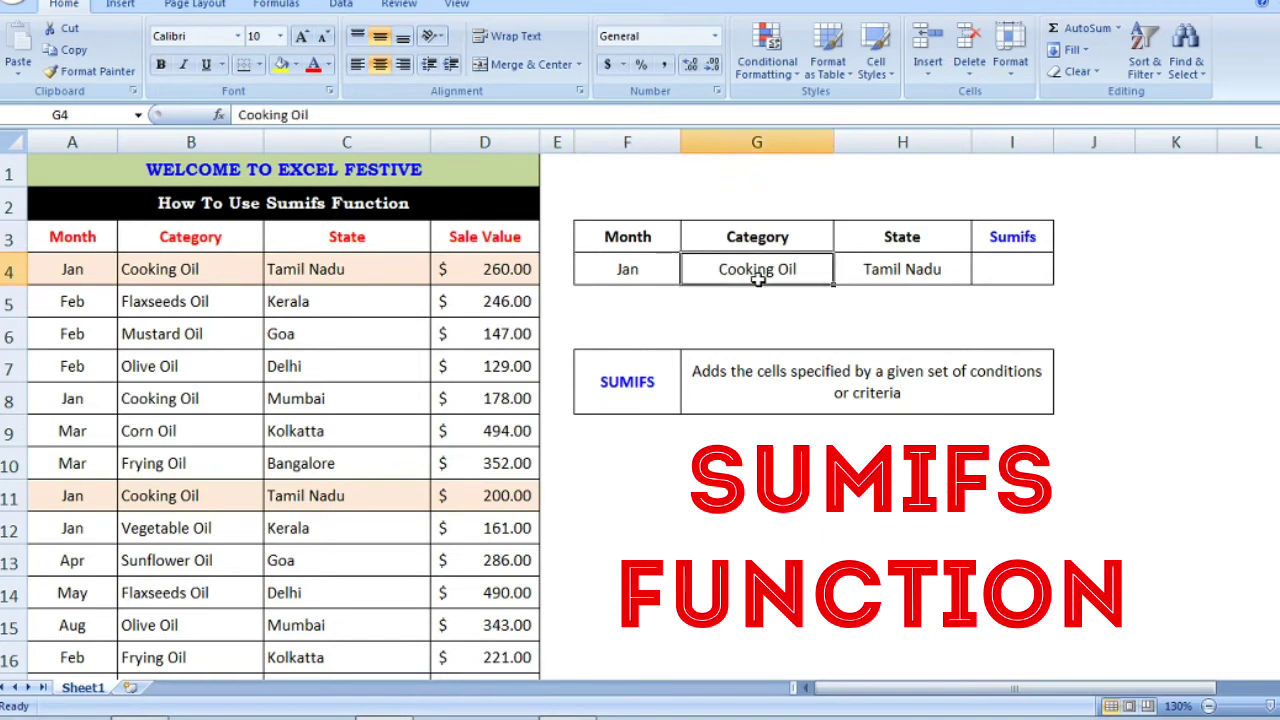
{"action": "left_click", "coordinate": [864, 276]}
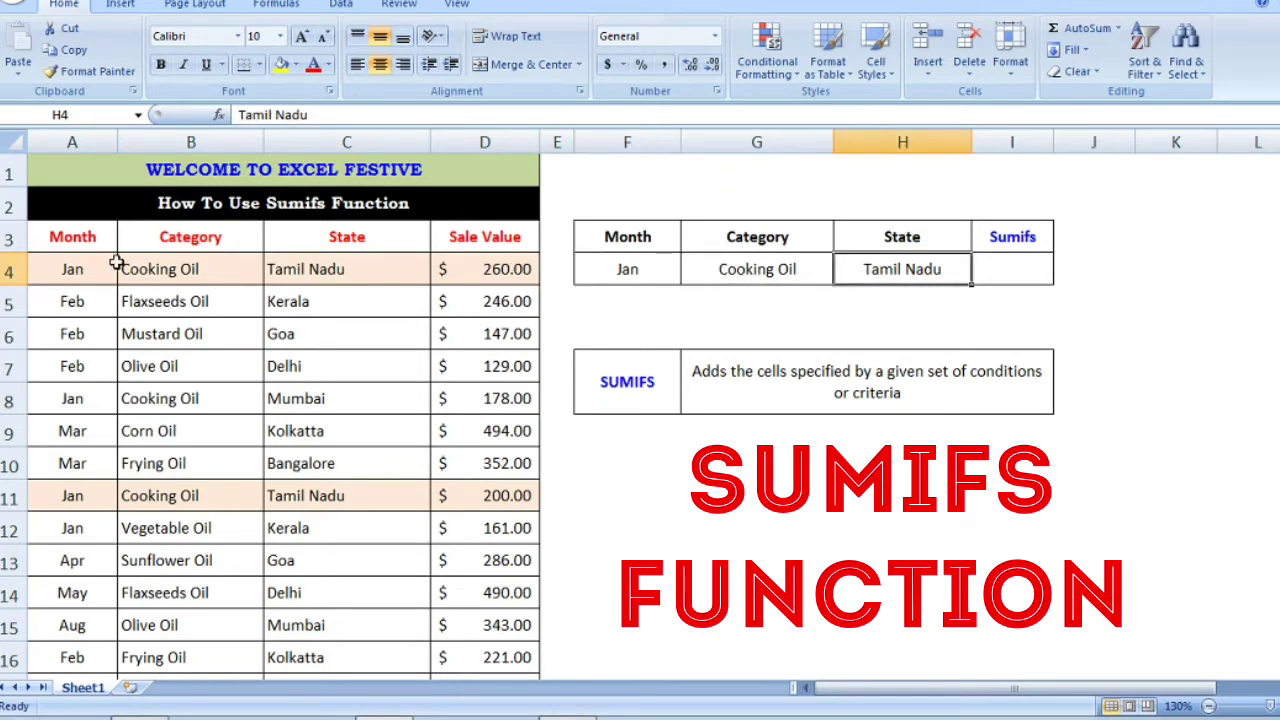
{"action": "left_click", "coordinate": [483, 272]}
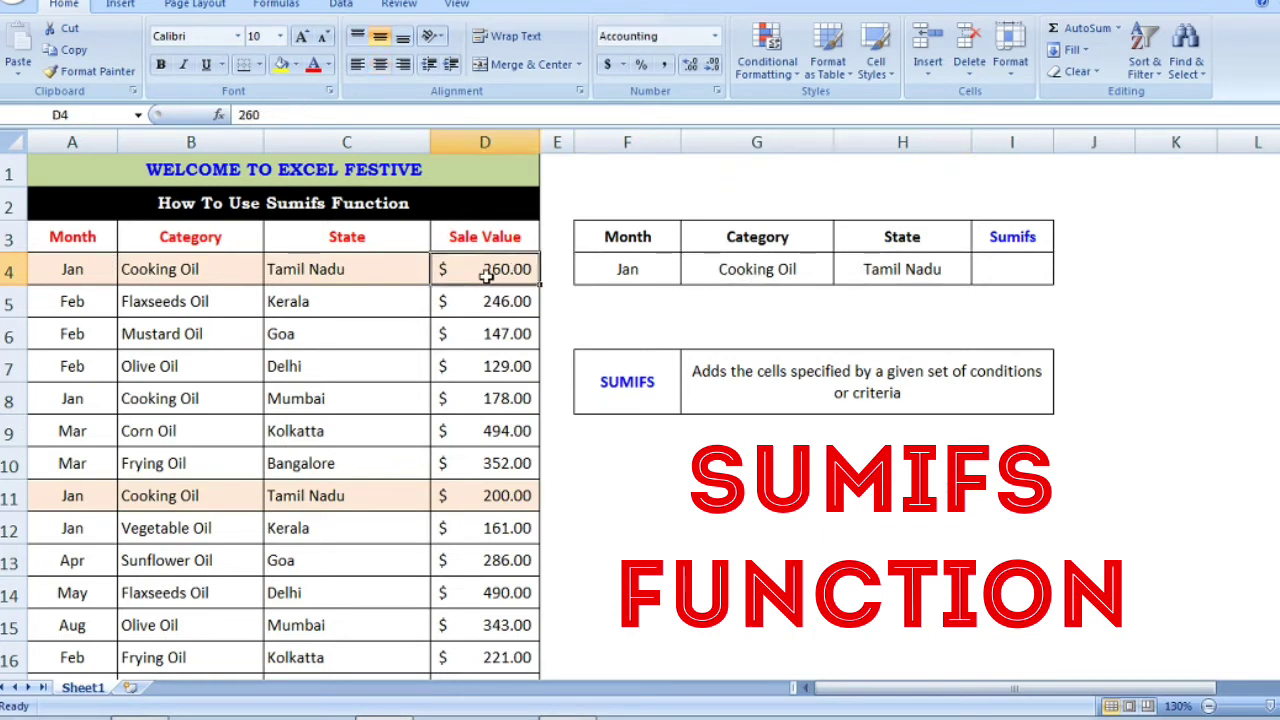
{"action": "left_click", "coordinate": [520, 493]}
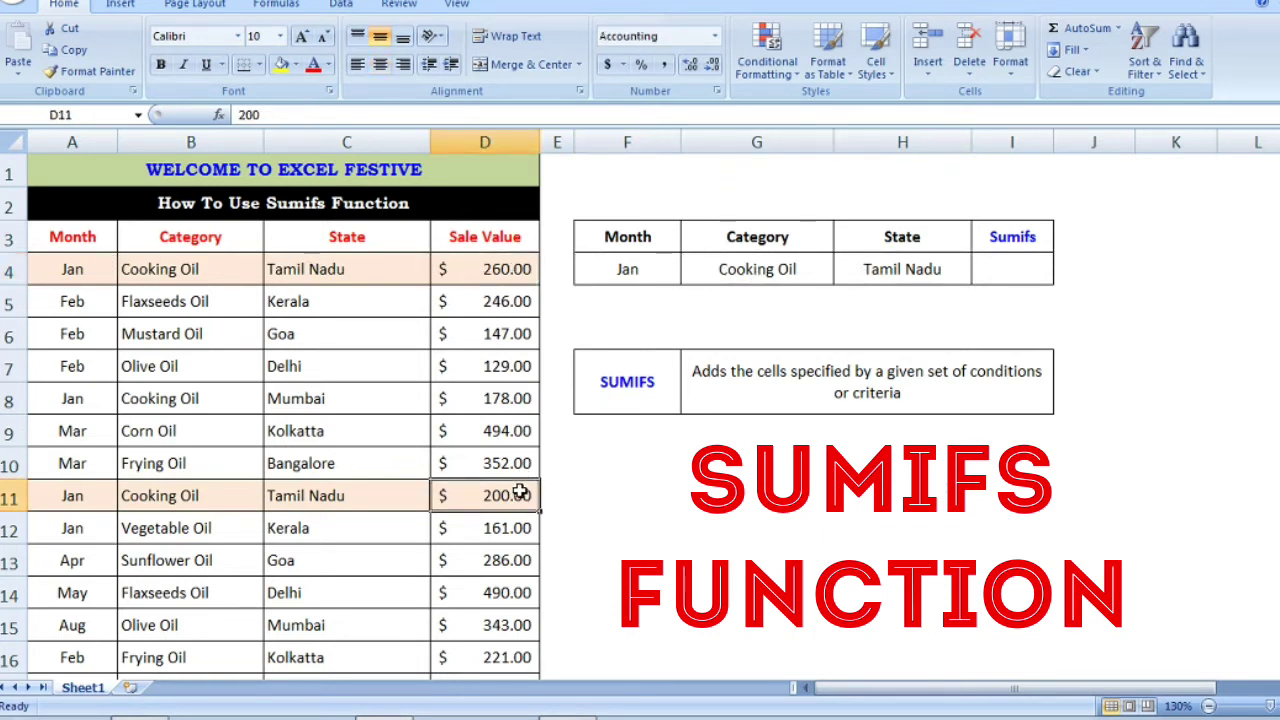
{"action": "left_click", "coordinate": [1040, 268]}
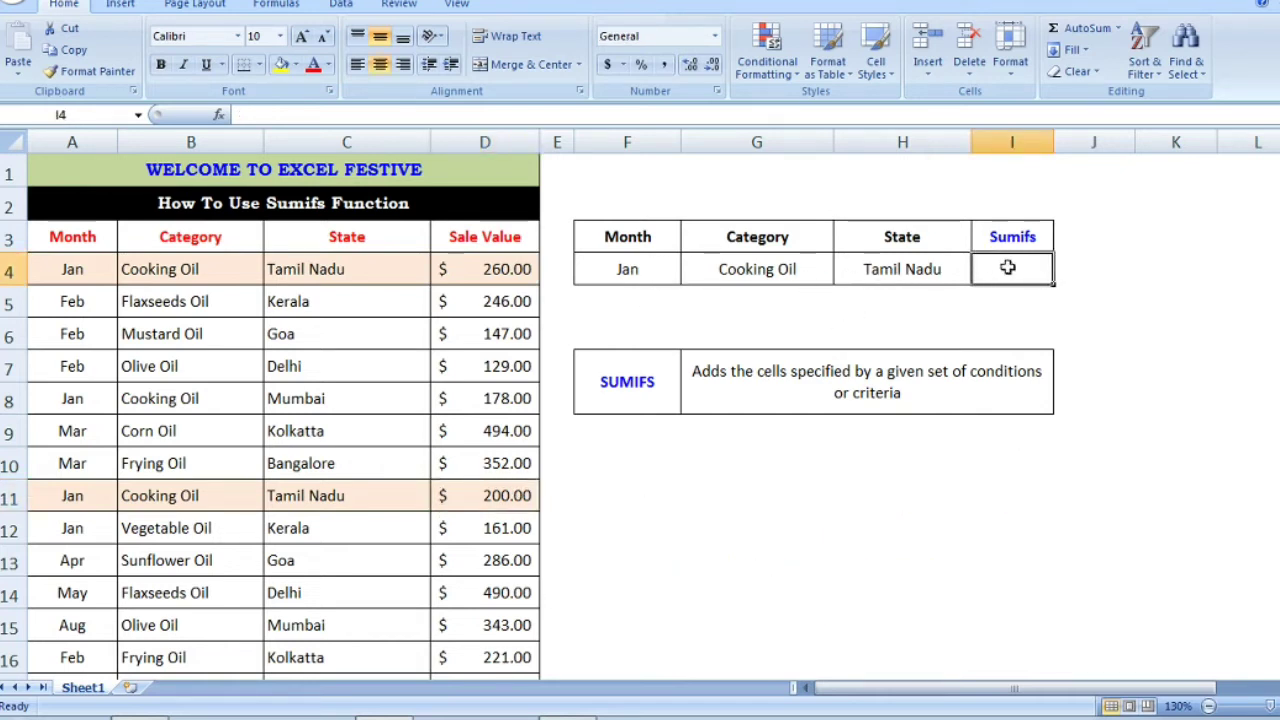
Start =sumifs( in I4 with D4:D33 as the sum range, then begin the month range at A4.
{"action": "type", "text": "=sum"}
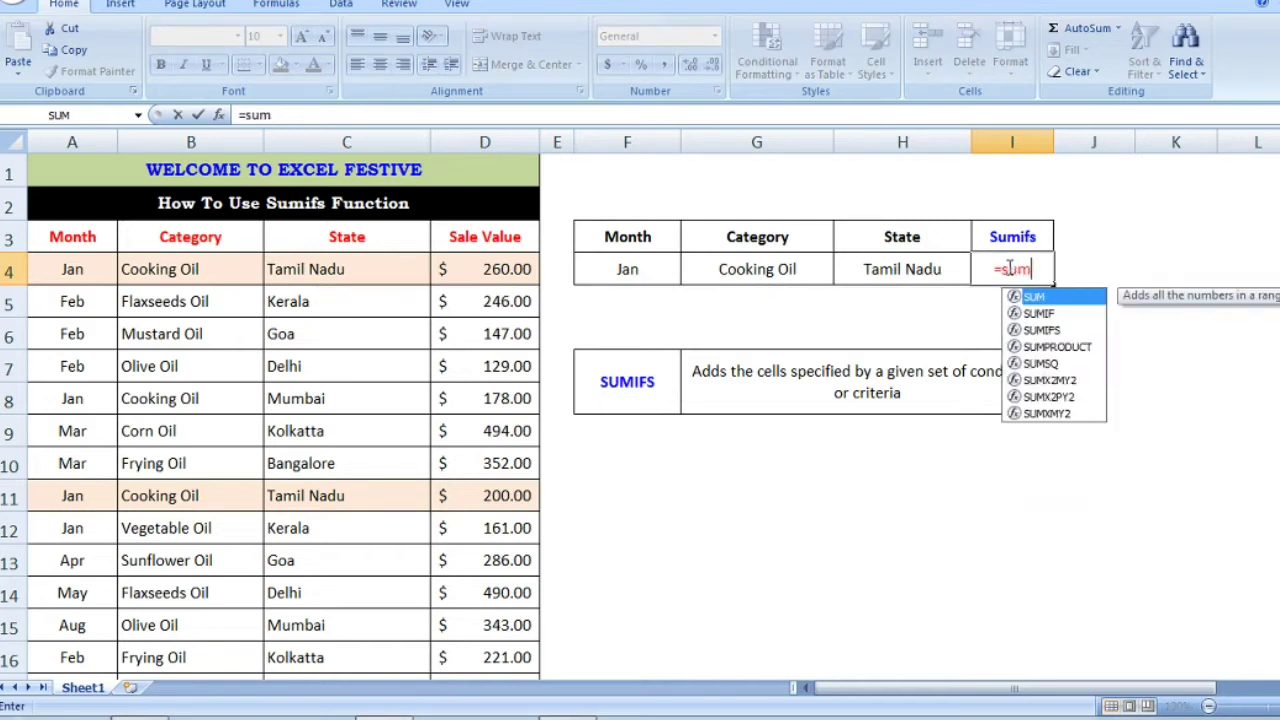
{"action": "type", "text": "ifs("}
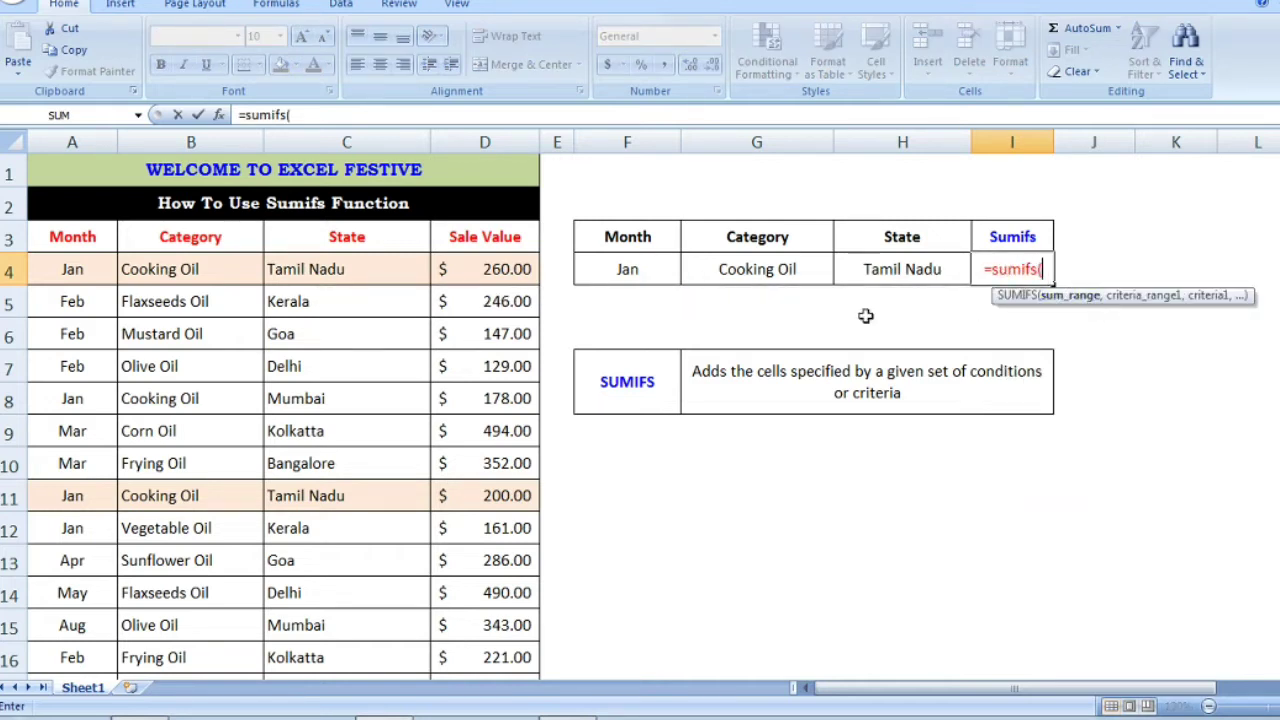
{"action": "left_click", "coordinate": [493, 268]}
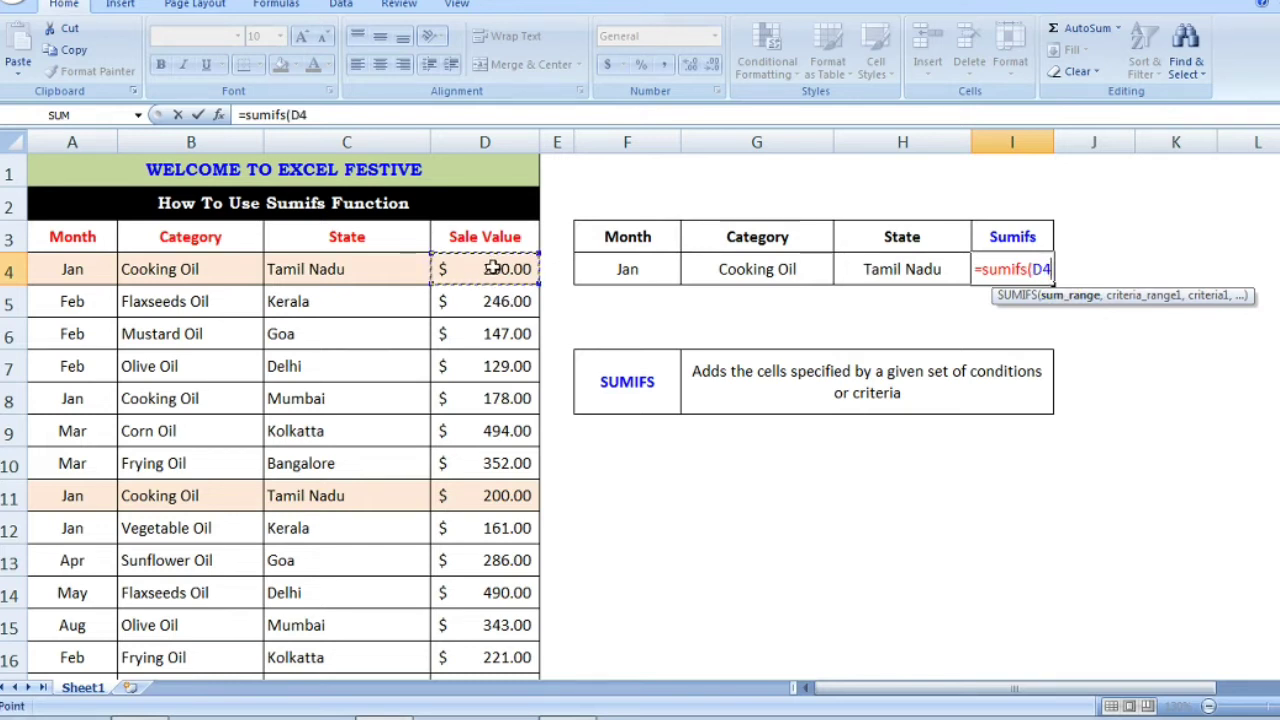
{"action": "key", "text": "ctrl+shift+Down"}
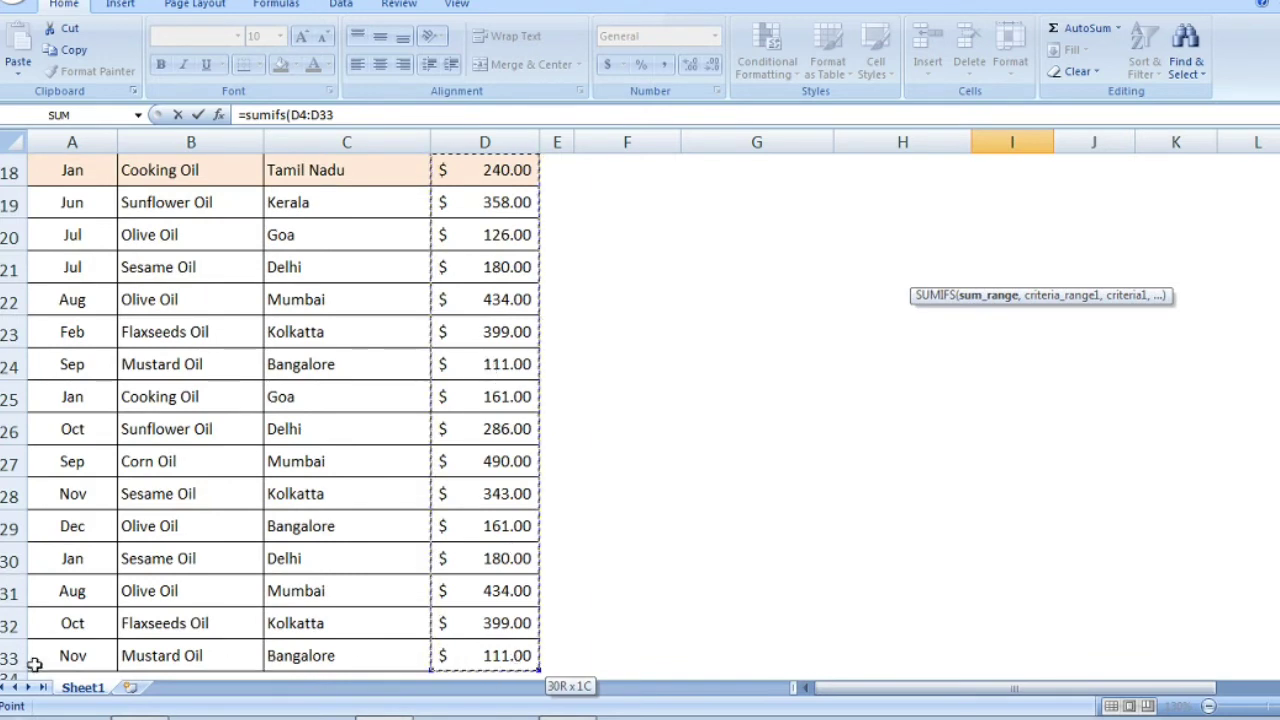
{"action": "left_click_drag", "start_coordinate": [1275, 560], "coordinate": [1275, 340]}
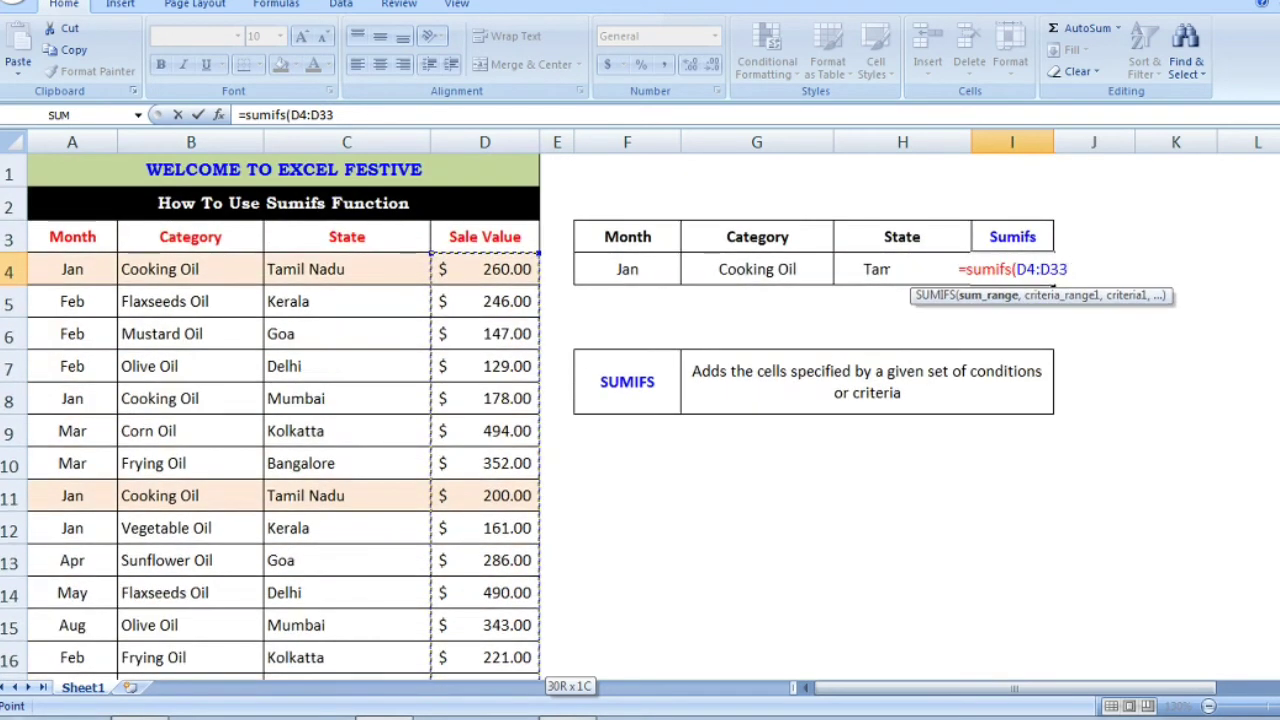
{"action": "type", "text": ","}
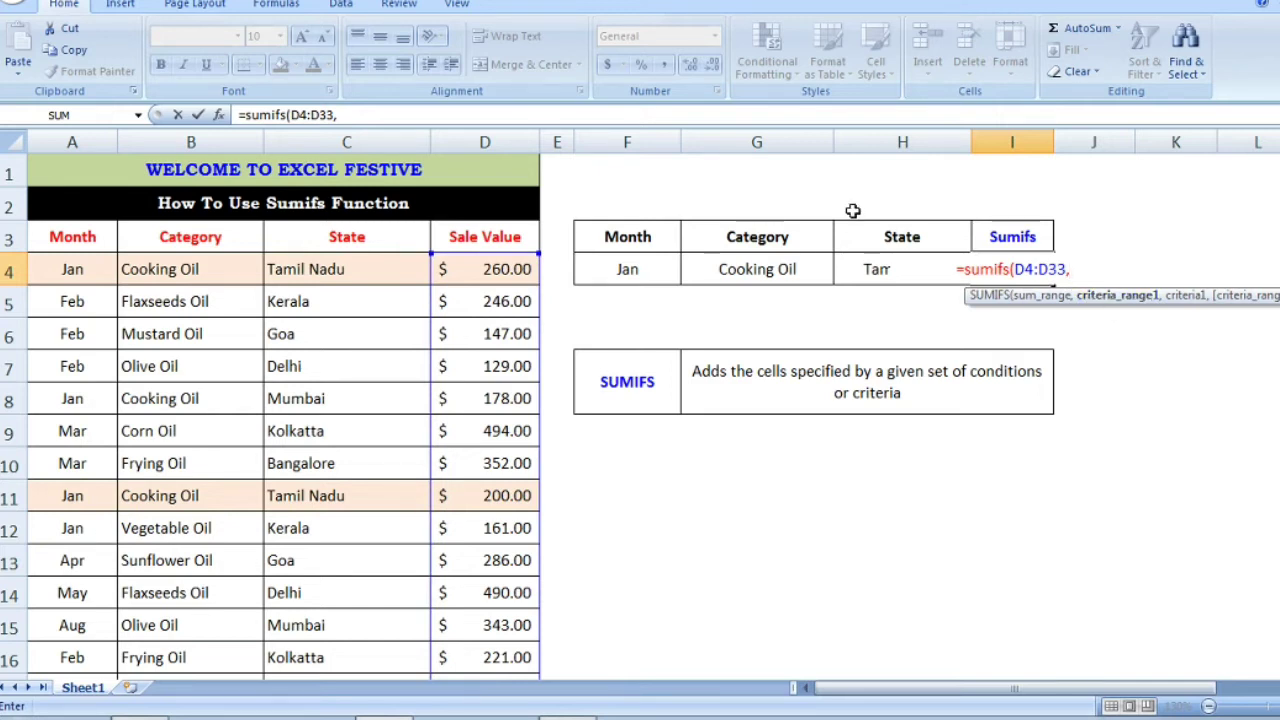
{"action": "left_click", "coordinate": [72, 268]}
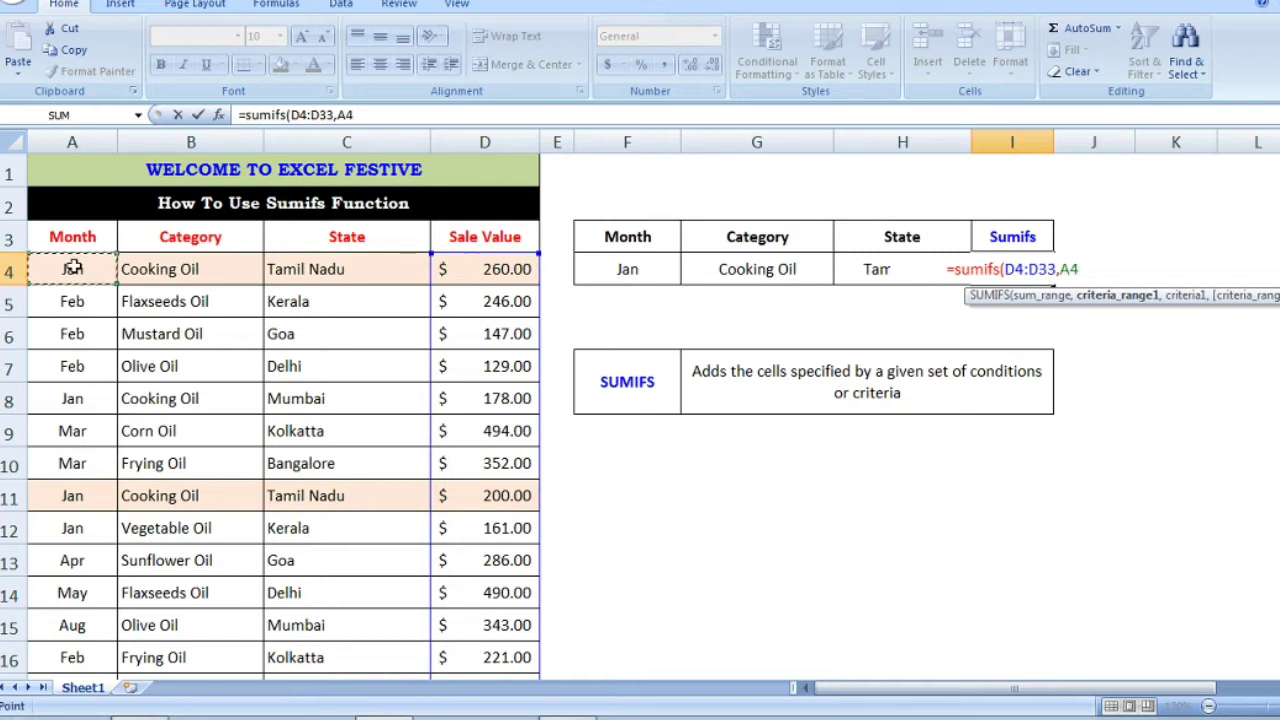
Add A4:A33 as the first criteria range, matched against the month Jan in F4.
{"action": "key", "text": "ctrl+shift+Down"}
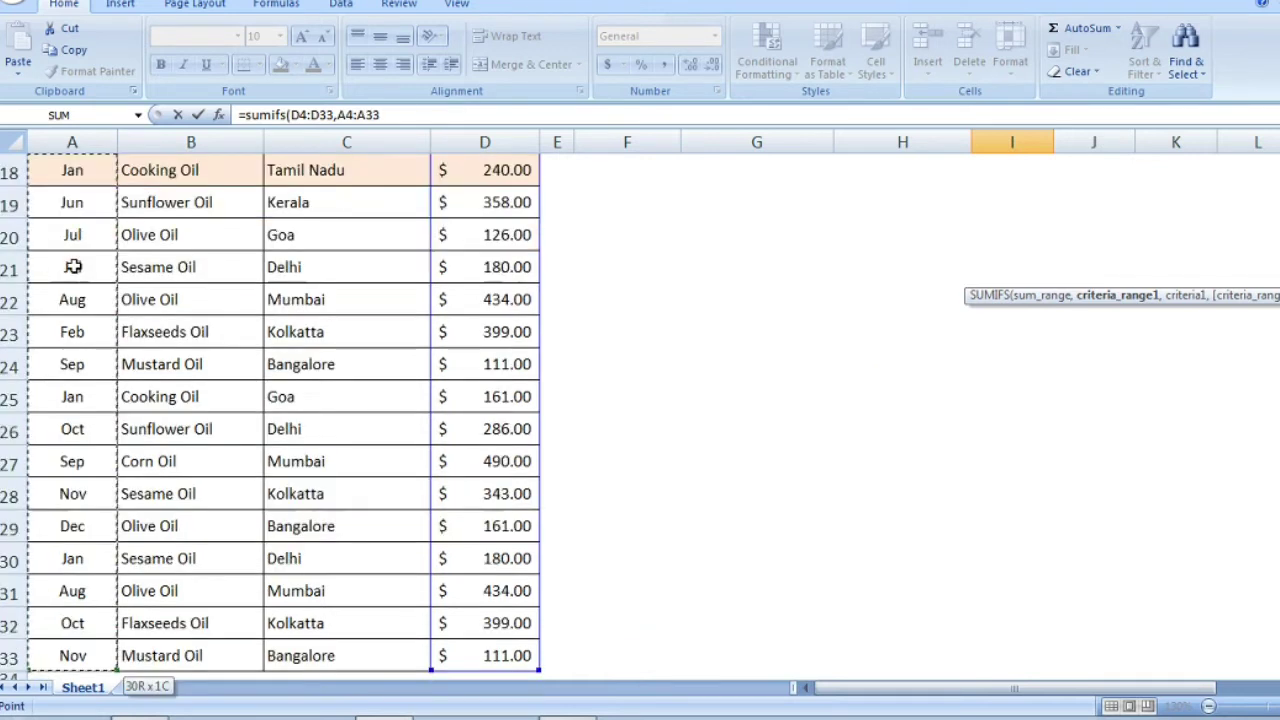
{"action": "type", "text": ","}
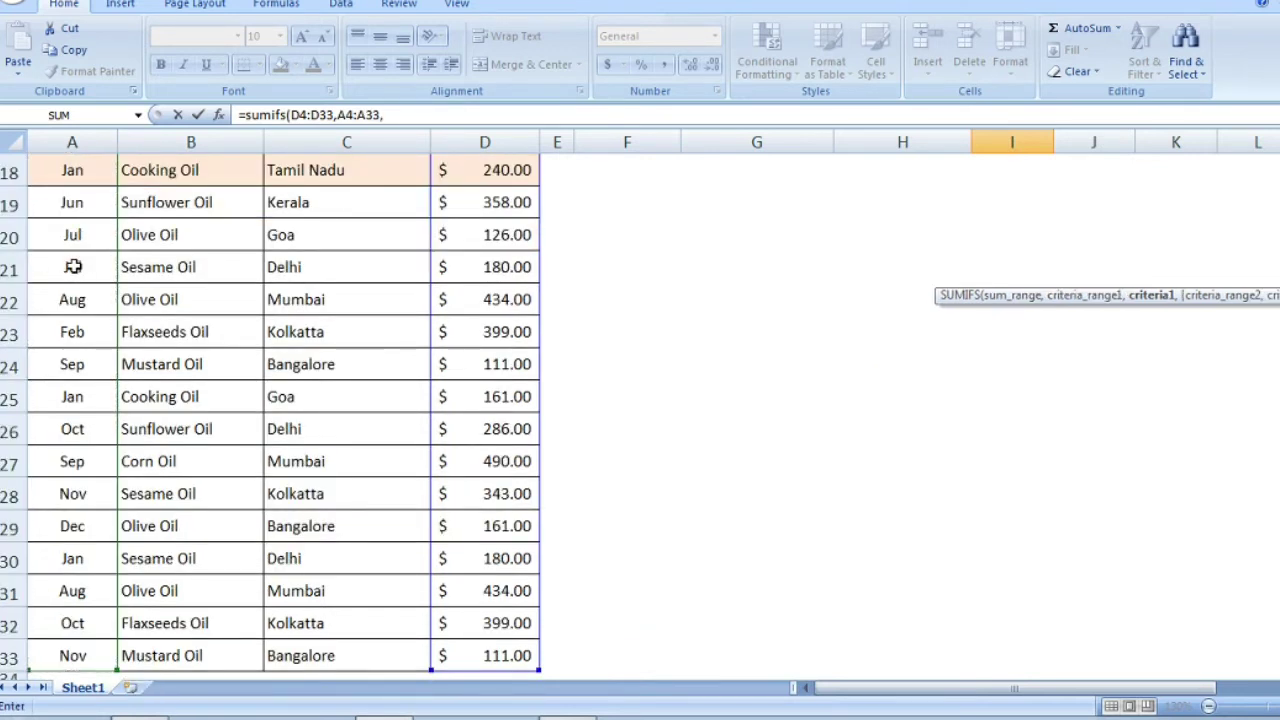
{"action": "scroll", "coordinate": [798, 218], "scroll_direction": "up", "scroll_amount": 6}
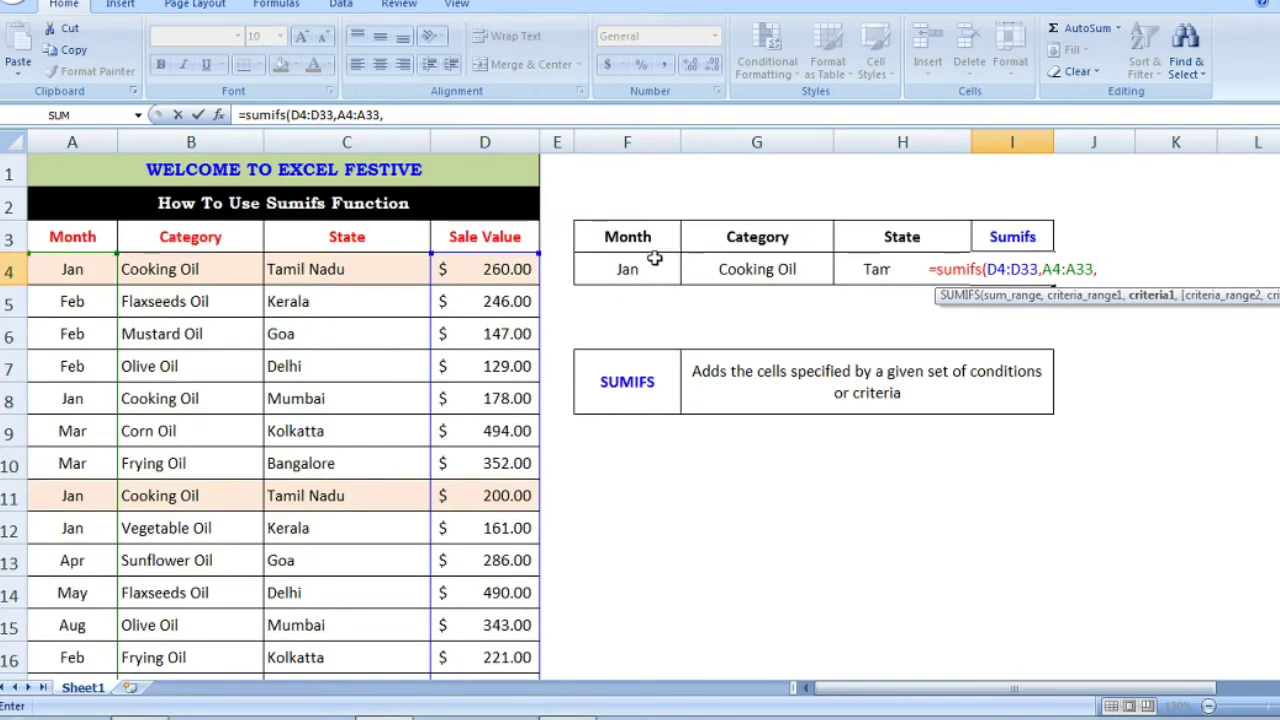
{"action": "left_click", "coordinate": [622, 270]}
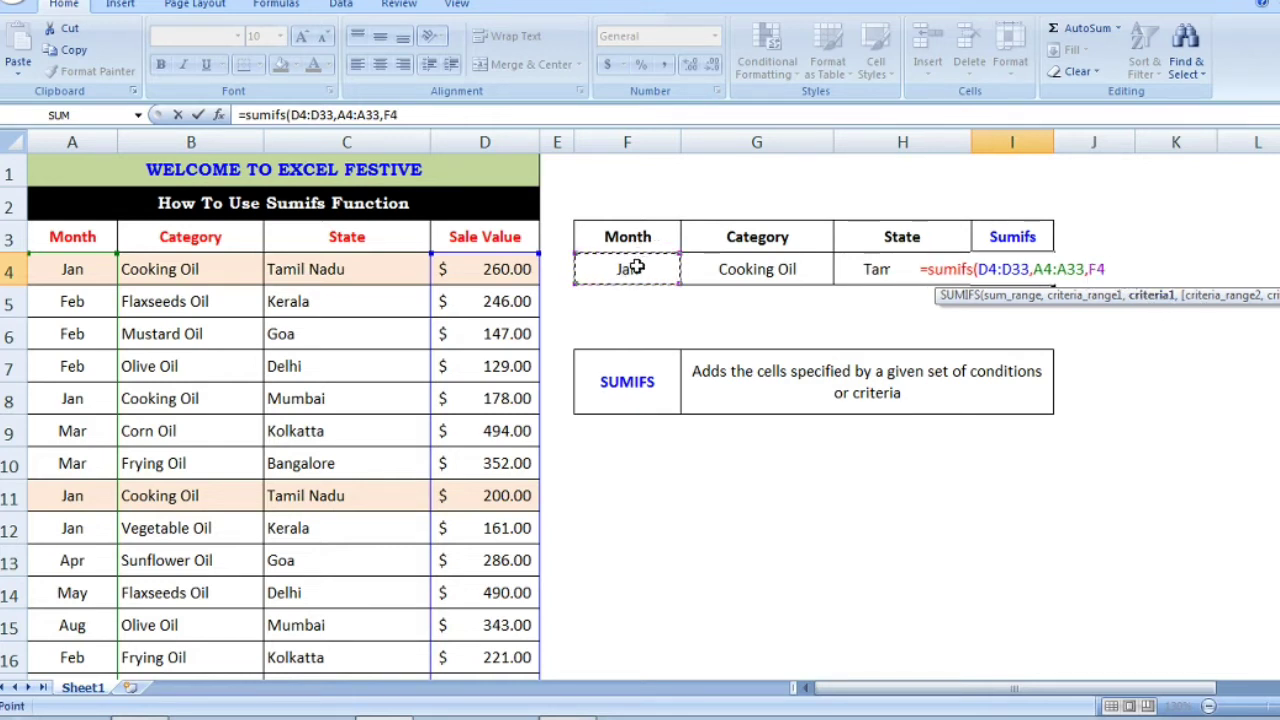
{"action": "type", "text": ","}
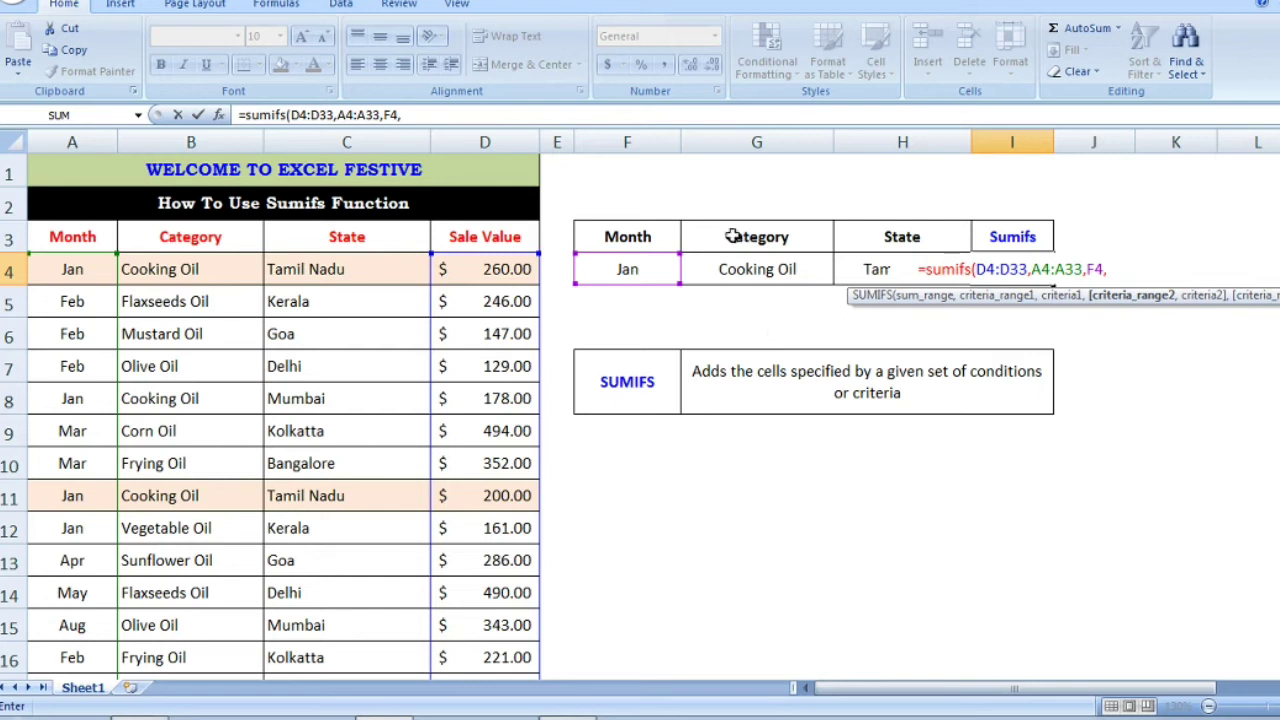
Add the category column B4:B33 as the second criteria range.
{"action": "left_click", "coordinate": [183, 270]}
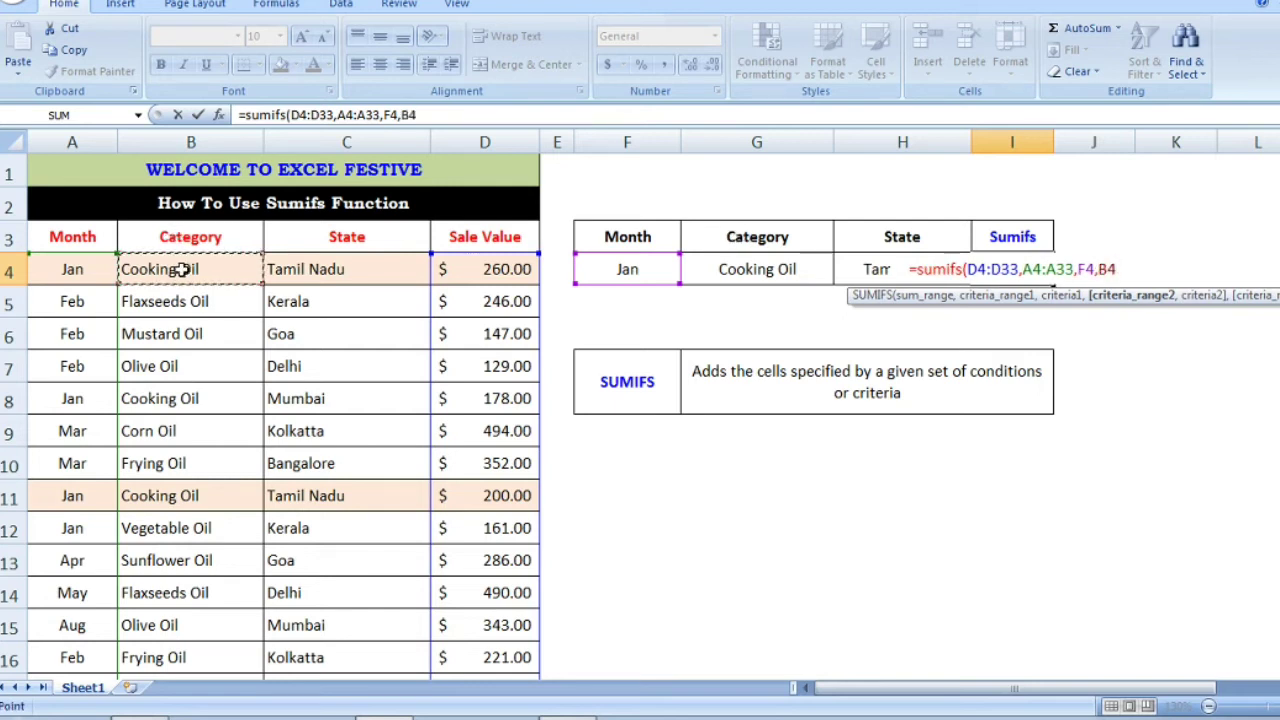
{"action": "key", "text": "ctrl+shift+Down"}
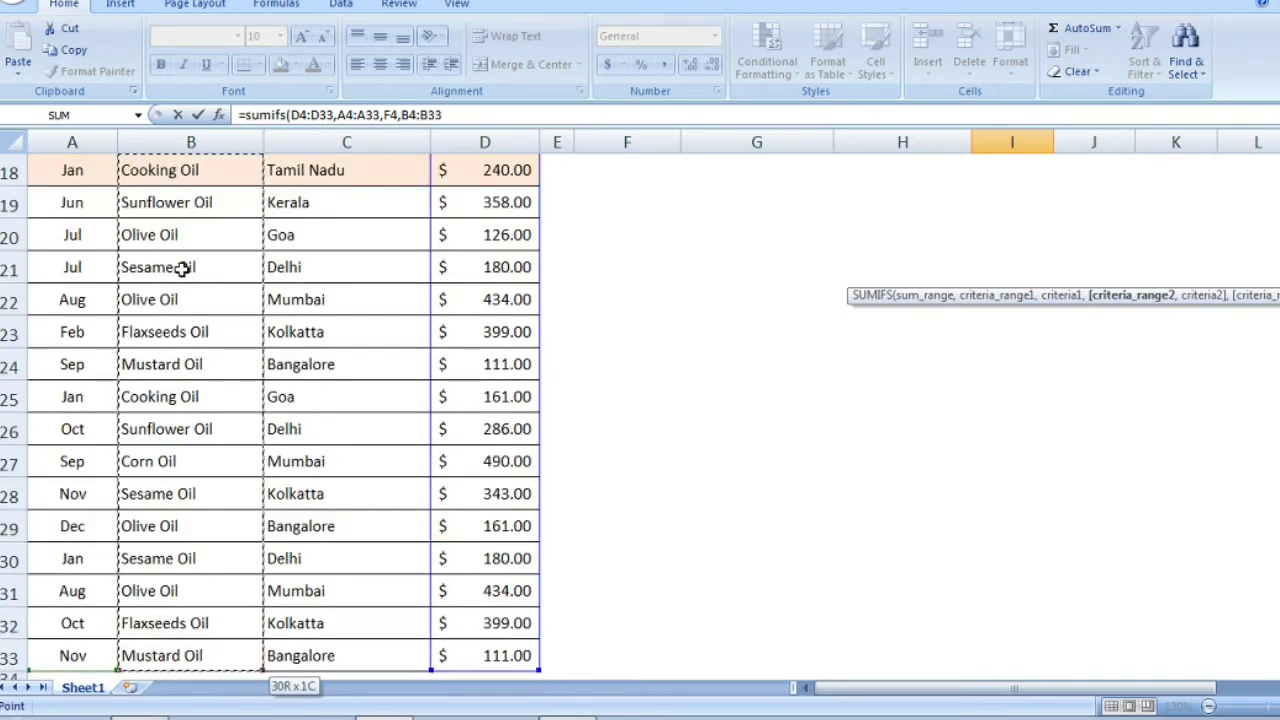
{"action": "type", "text": ","}
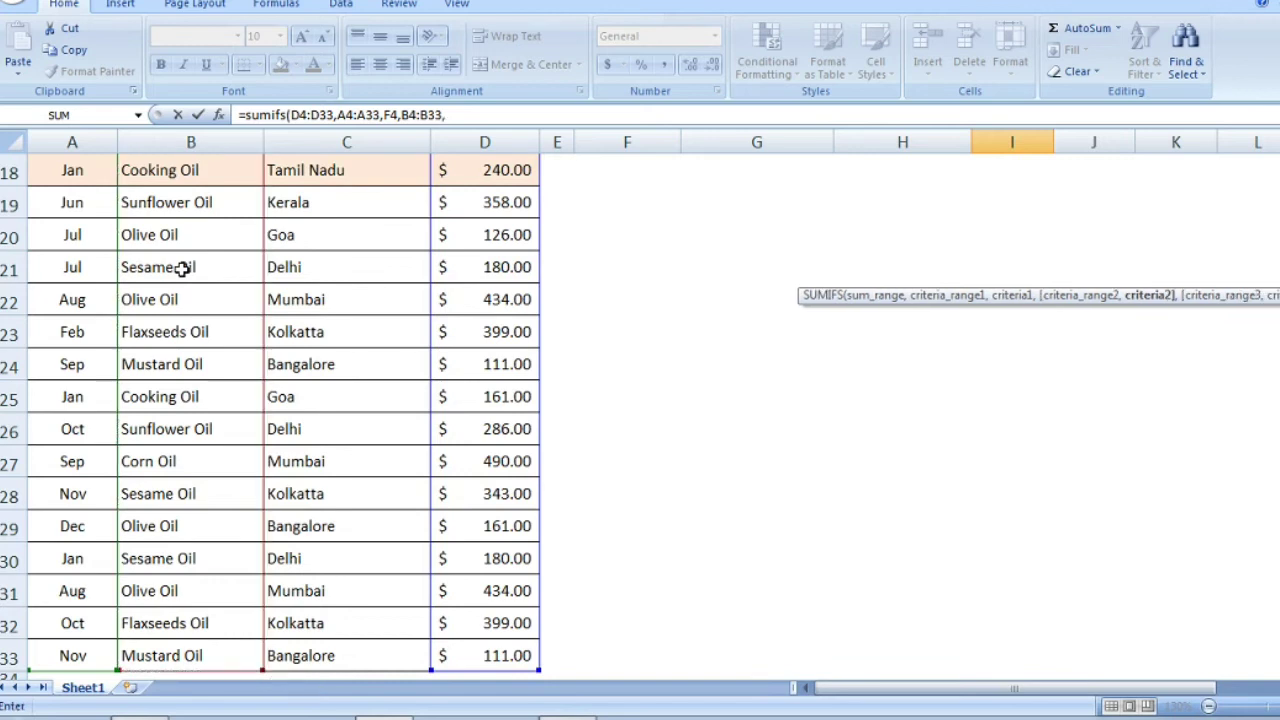
{"action": "scroll", "coordinate": [640, 410], "scroll_direction": "up", "scroll_amount": 5}
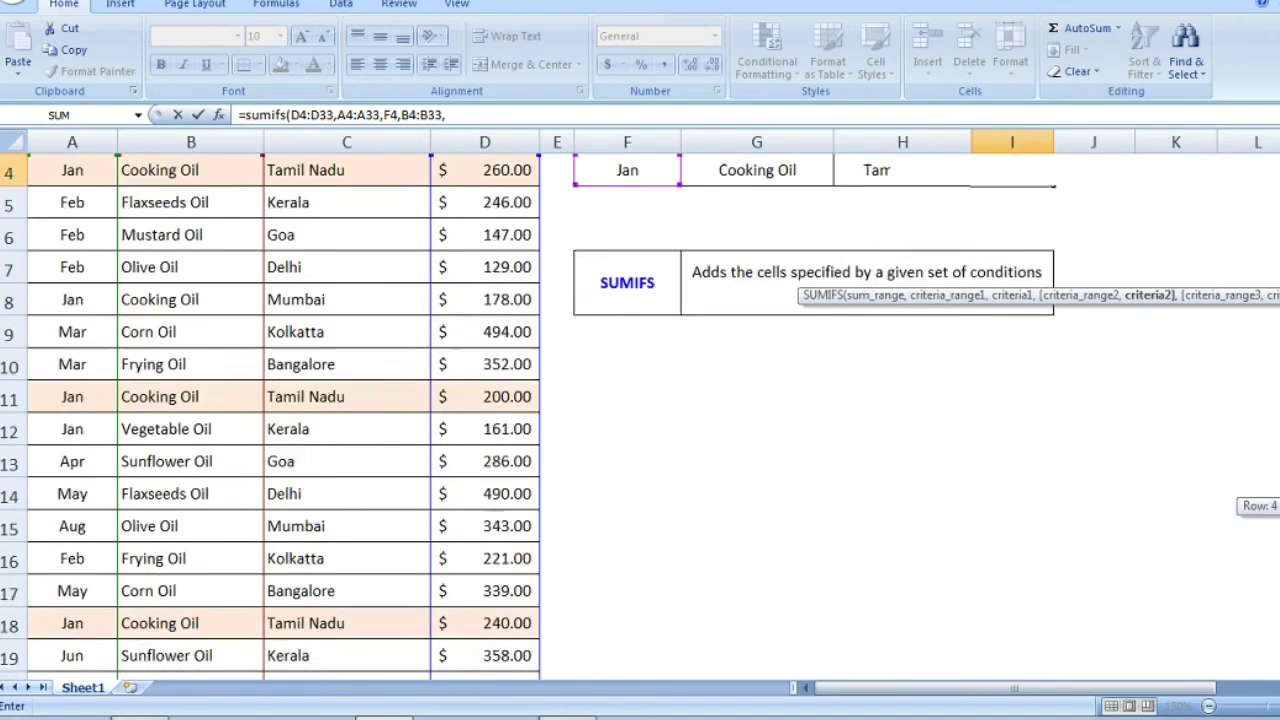
{"action": "scroll", "coordinate": [640, 410], "scroll_direction": "up", "scroll_amount": 1}
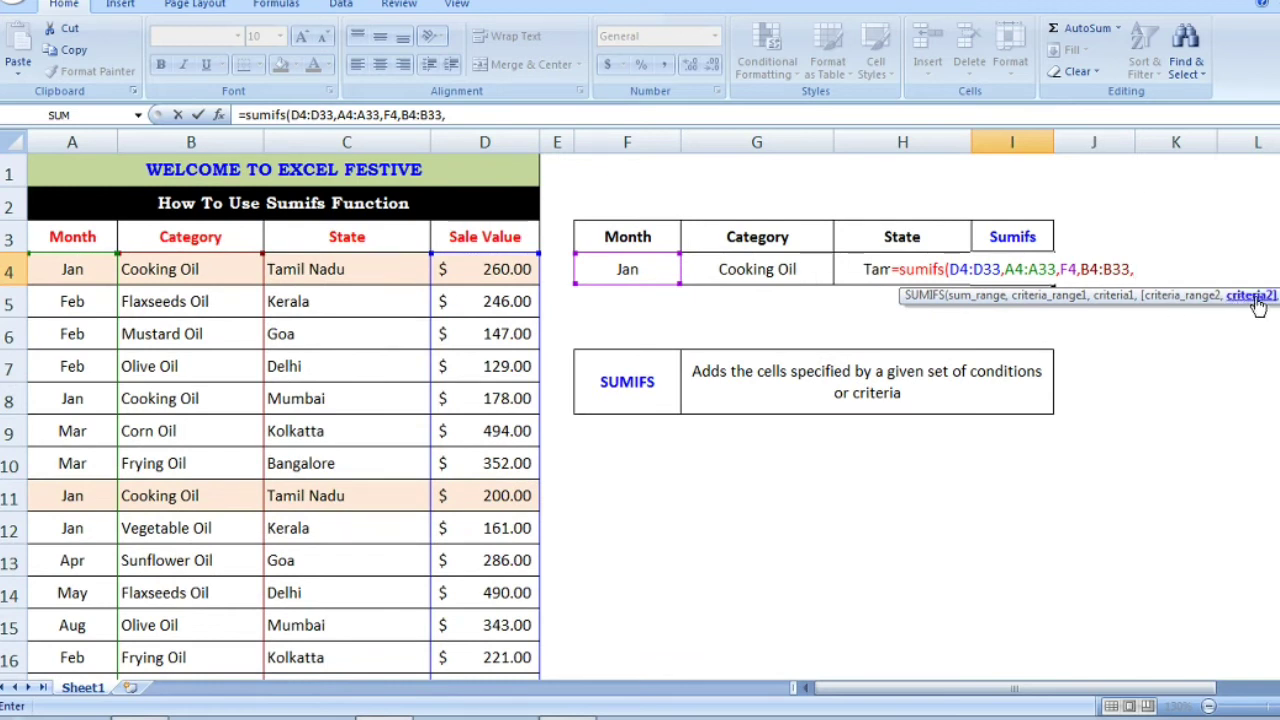
Add G4 as the category criterion, C4:C33 as the state range, and H4 as its criterion.
{"action": "left_click", "coordinate": [750, 268]}
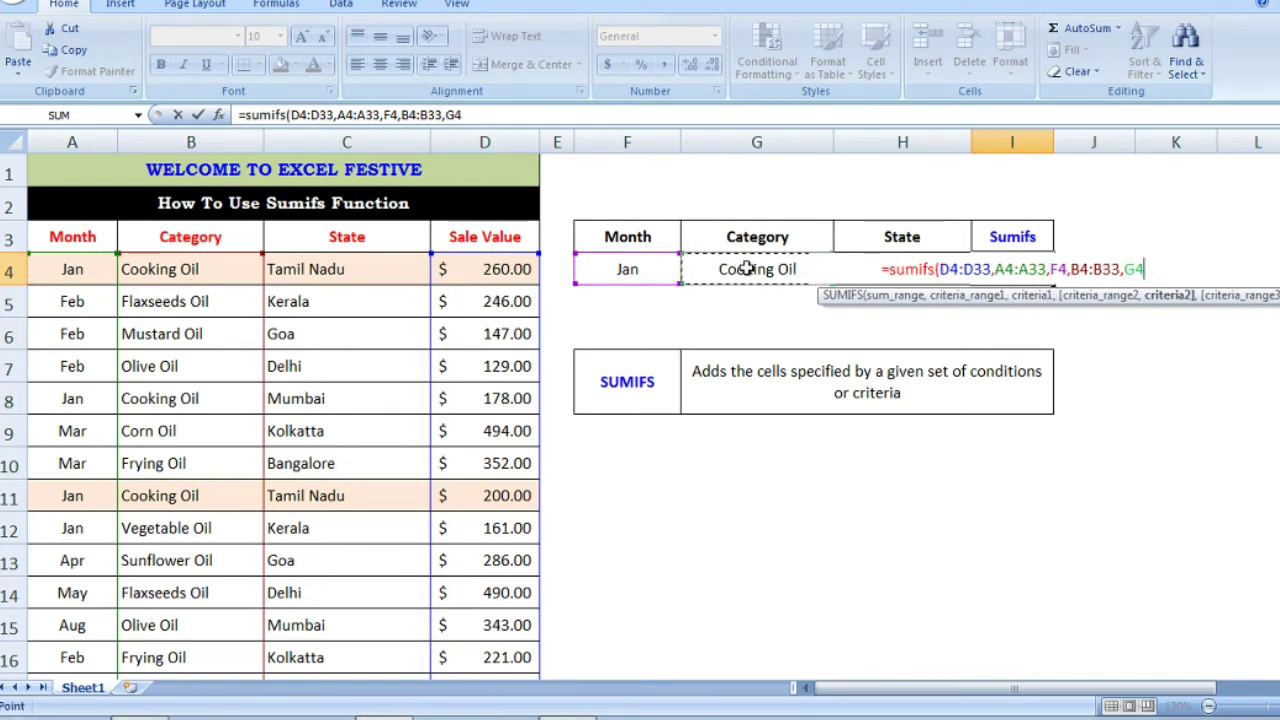
{"action": "type", "text": ","}
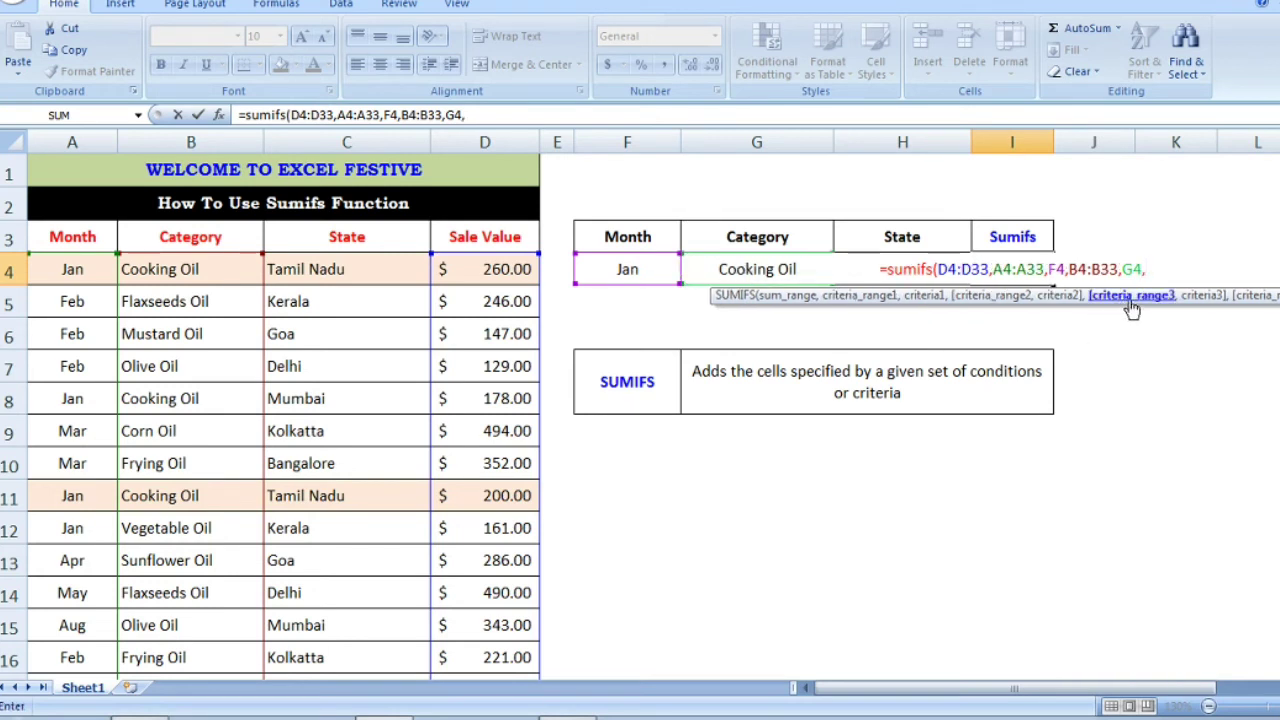
{"action": "left_click", "coordinate": [352, 271]}
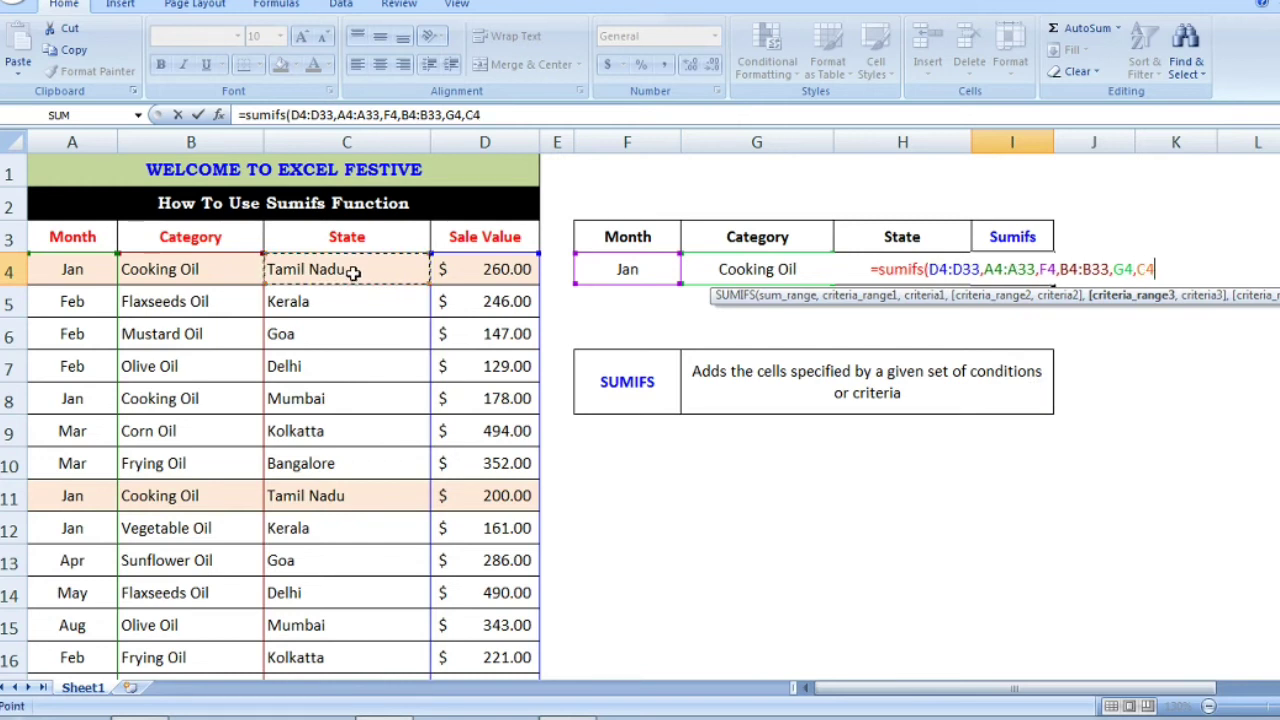
{"action": "key", "text": "ctrl+shift+Down"}
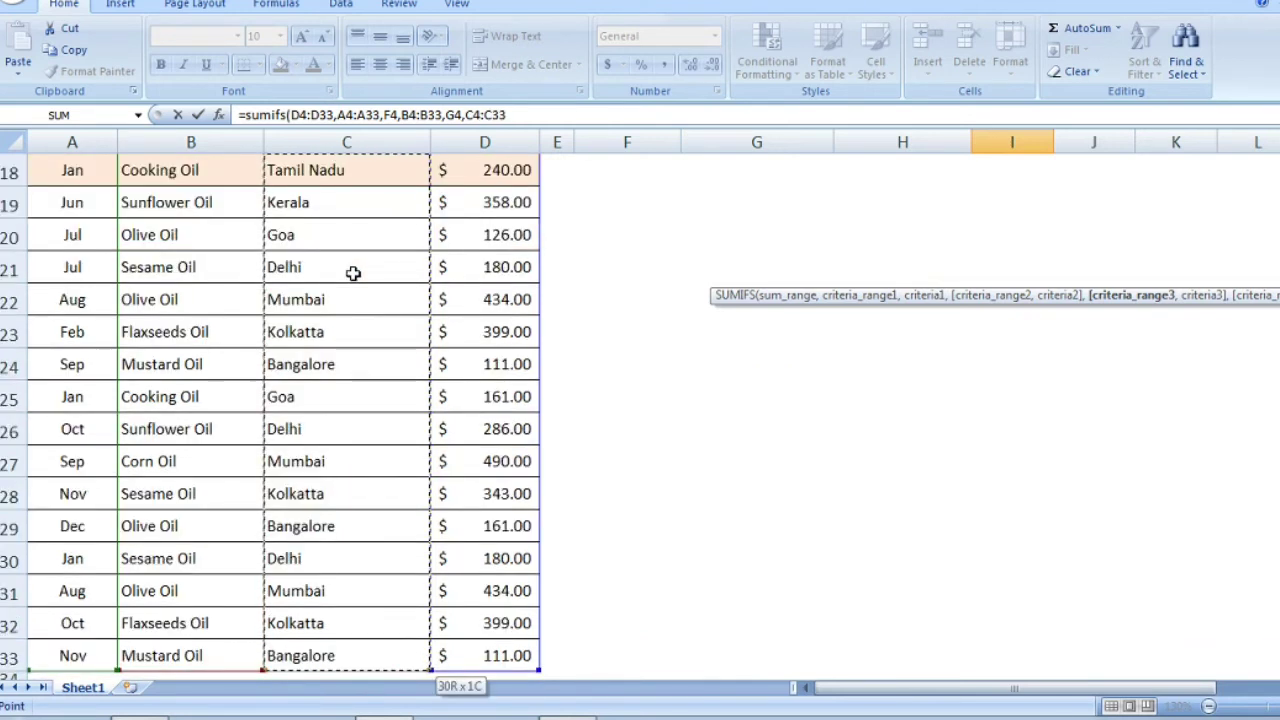
{"action": "type", "text": ","}
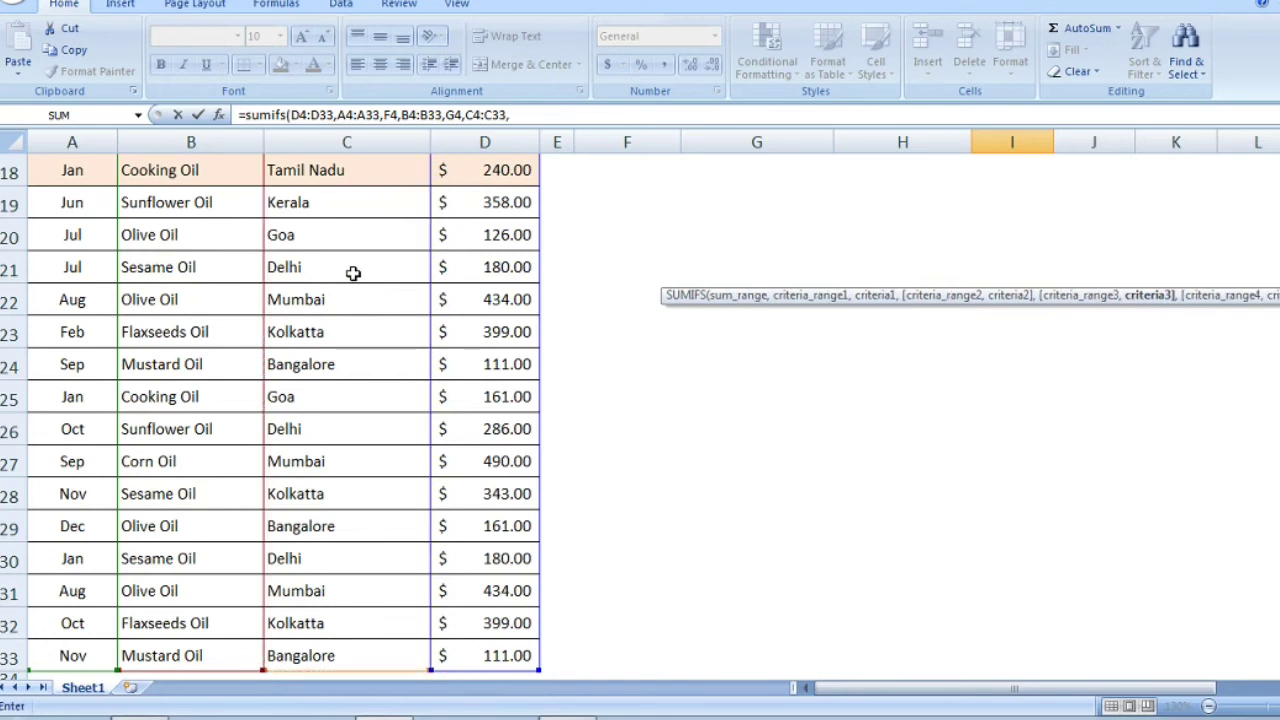
{"action": "left_click_drag", "start_coordinate": [1279, 460], "coordinate": [1279, 456]}
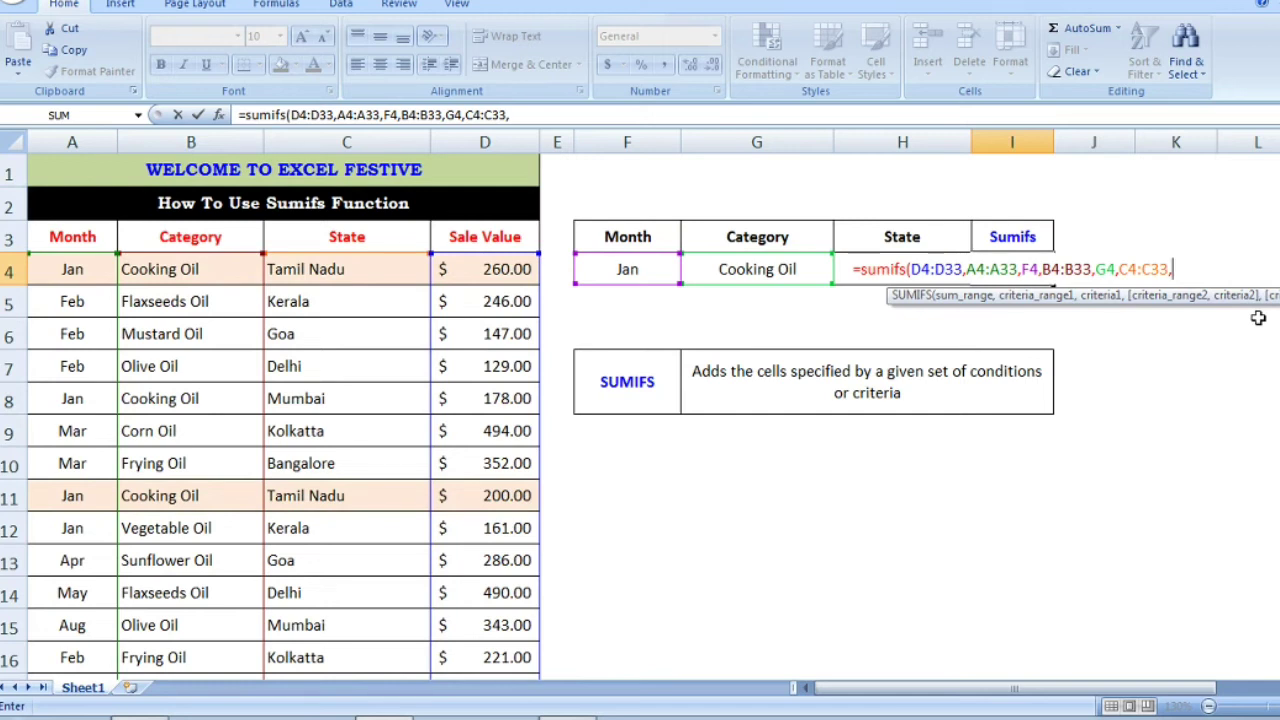
{"action": "left_click", "coordinate": [887, 268]}
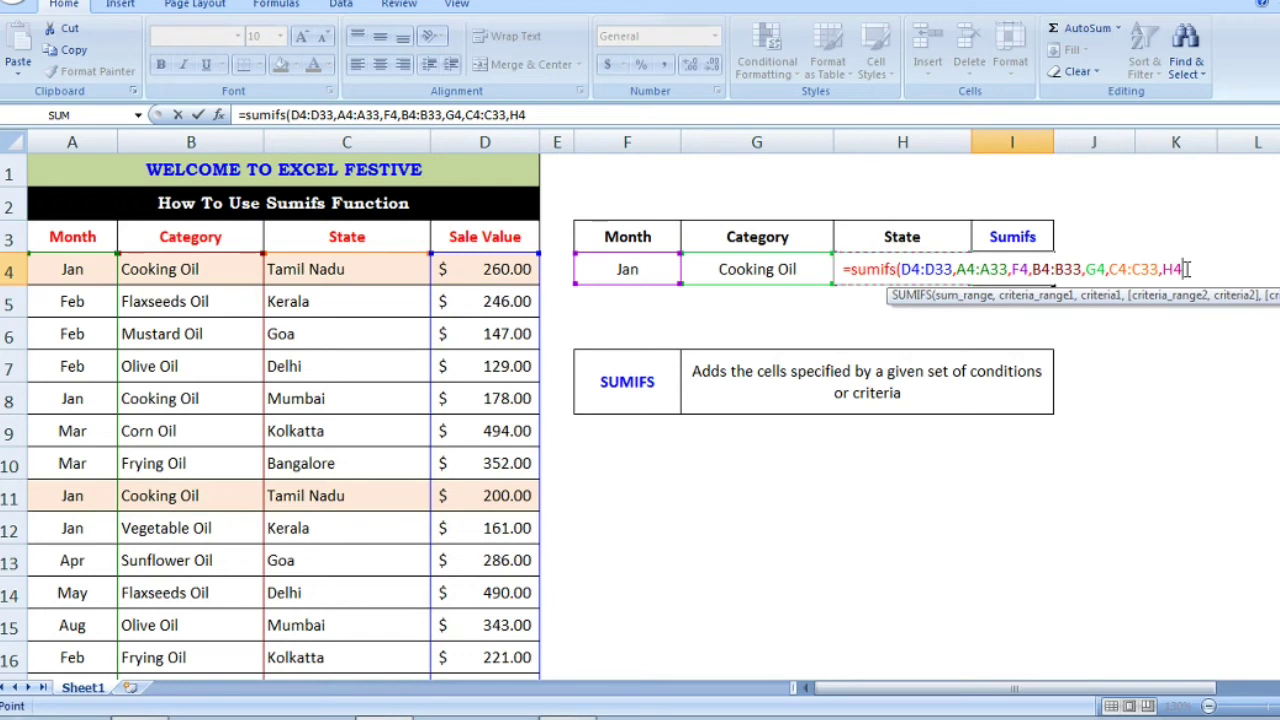
Close the SUMIFS formula and enter it so I4 shows 700.
{"action": "type", "text": ")"}
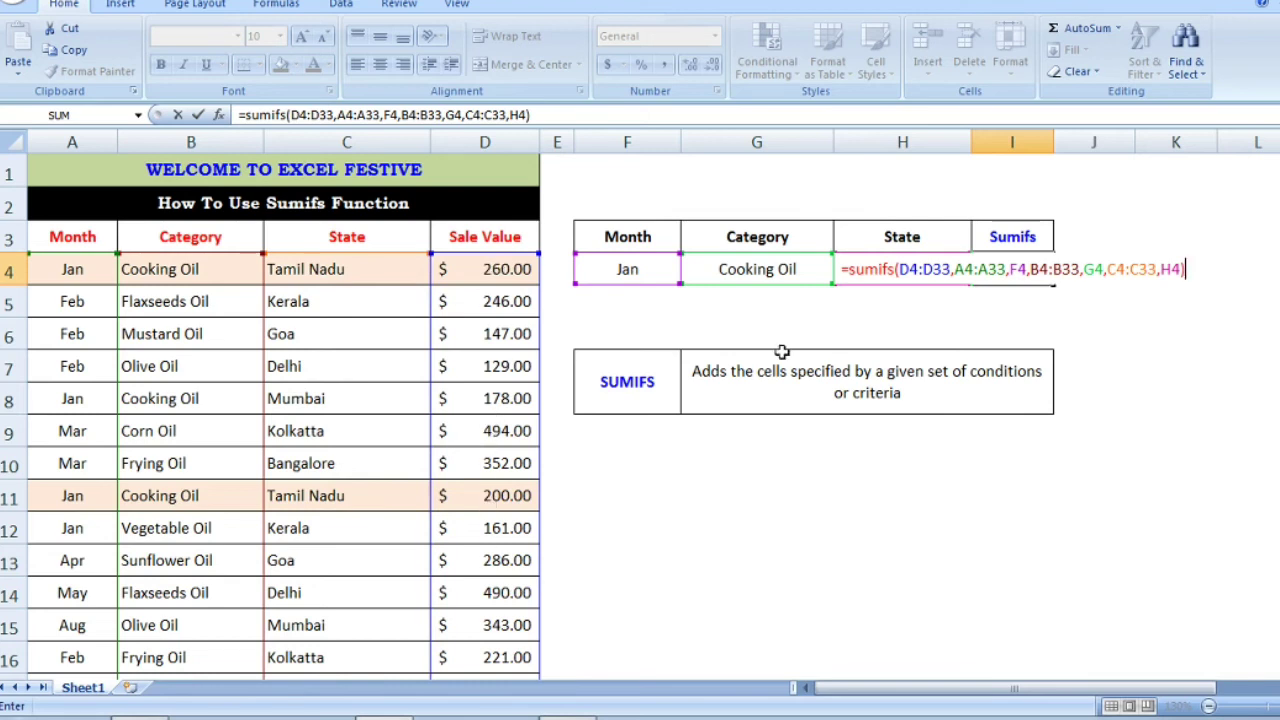
{"action": "key", "text": "Return"}
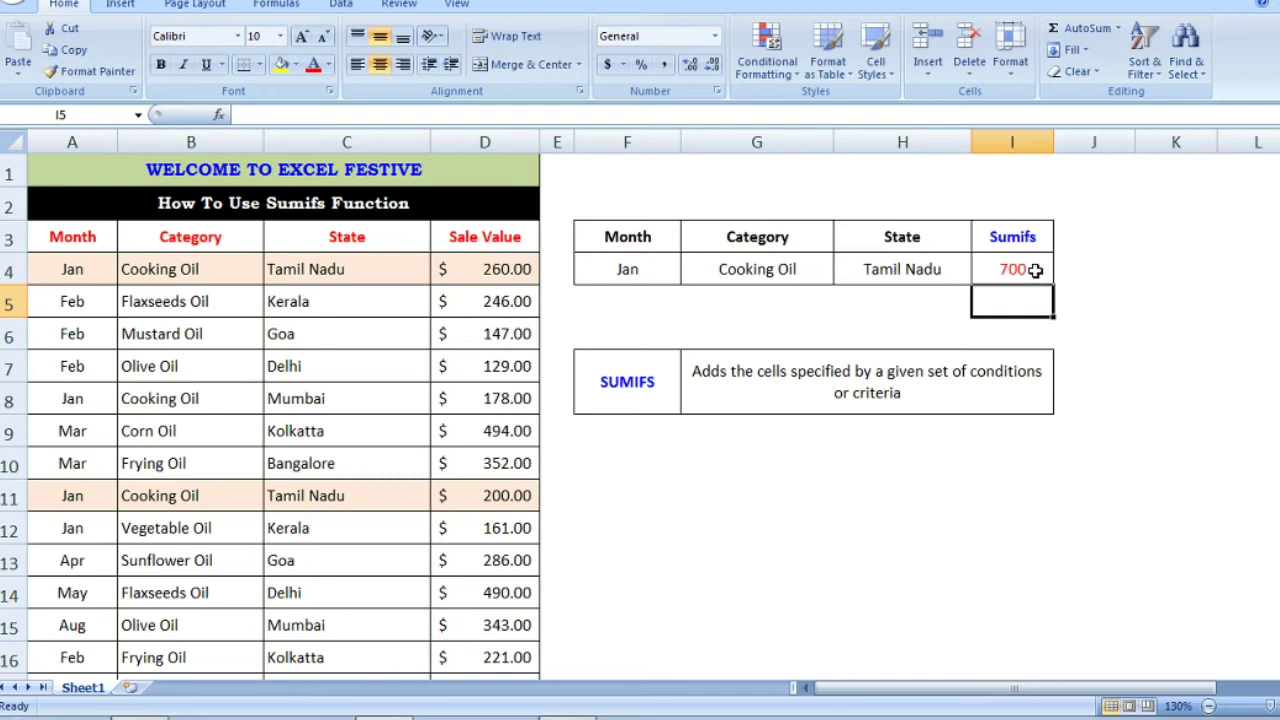
{"action": "left_click", "coordinate": [1035, 270]}
{"action": "left_click", "coordinate": [638, 273]}
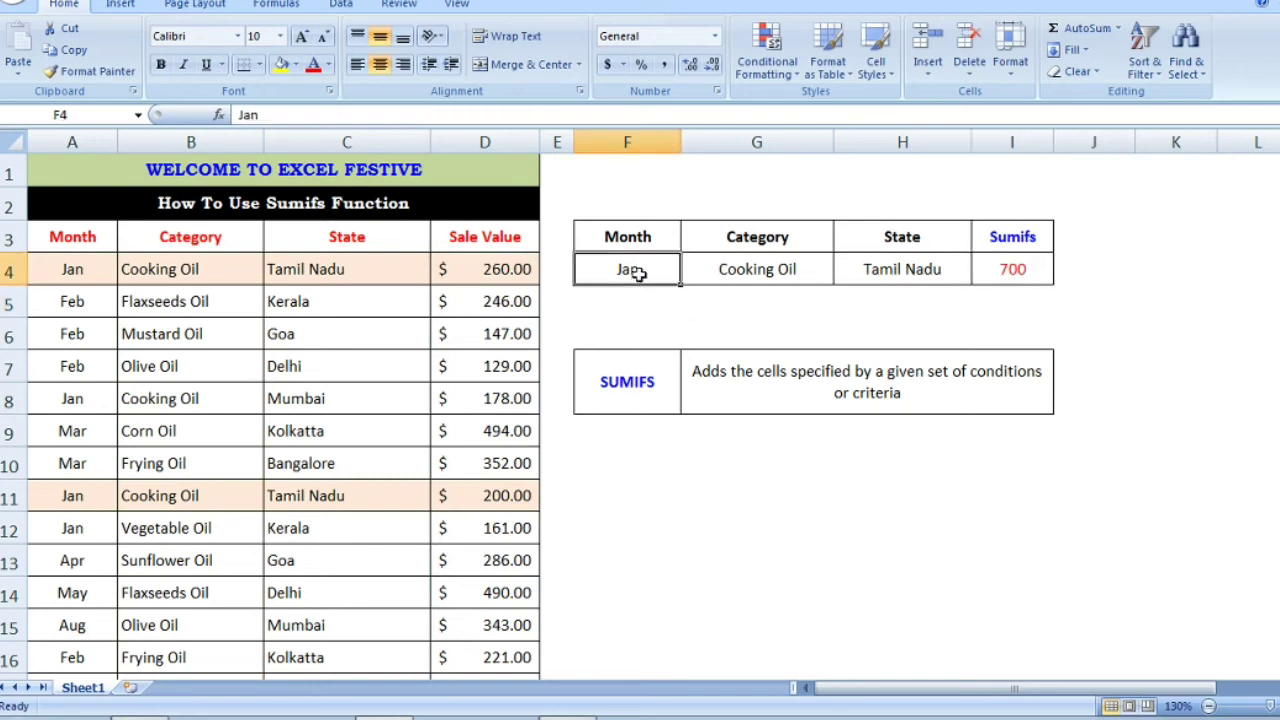
{"action": "left_click", "coordinate": [762, 270]}
{"action": "left_click", "coordinate": [866, 268]}
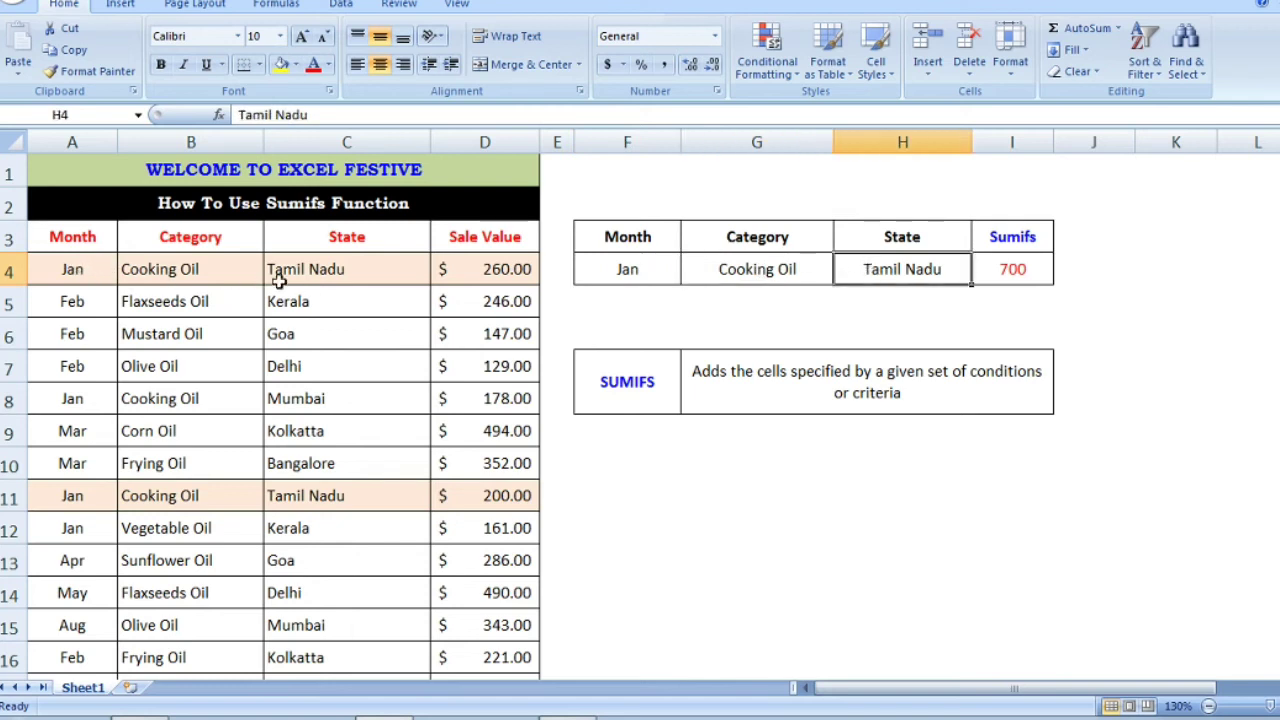
{"action": "left_click", "coordinate": [505, 269]}
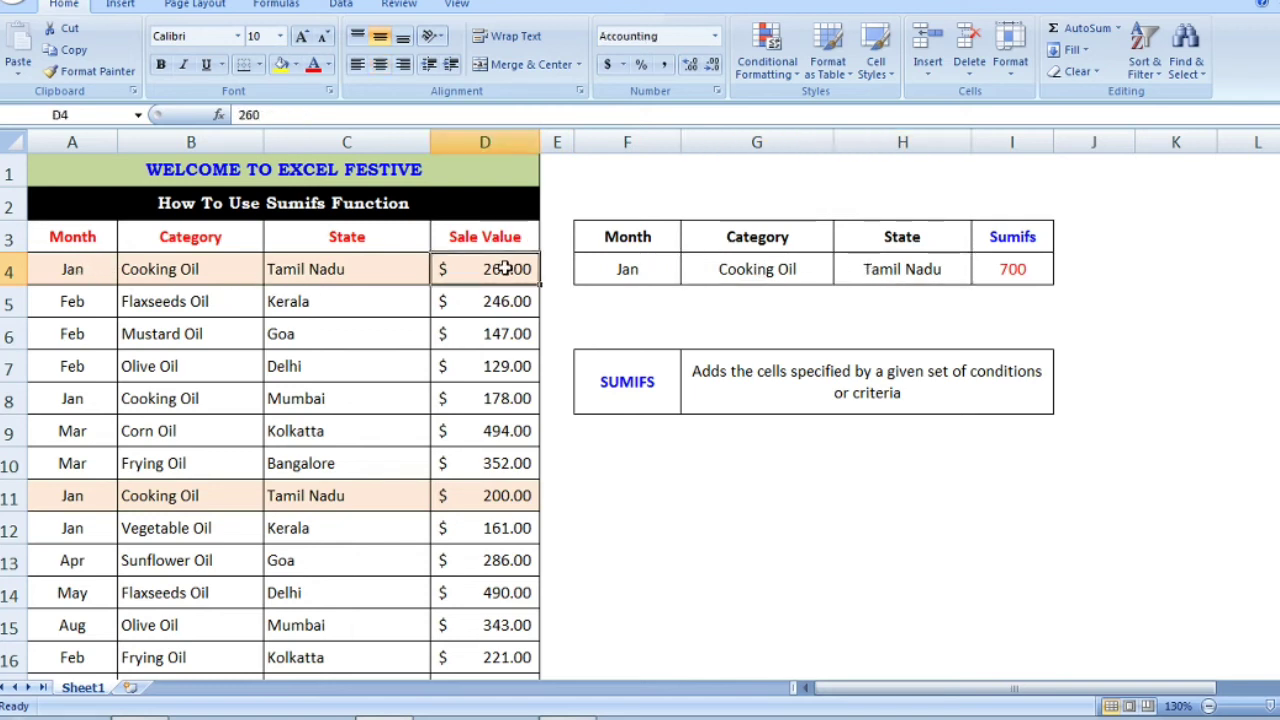
{"action": "left_click", "coordinate": [502, 499], "text": "ctrl"}
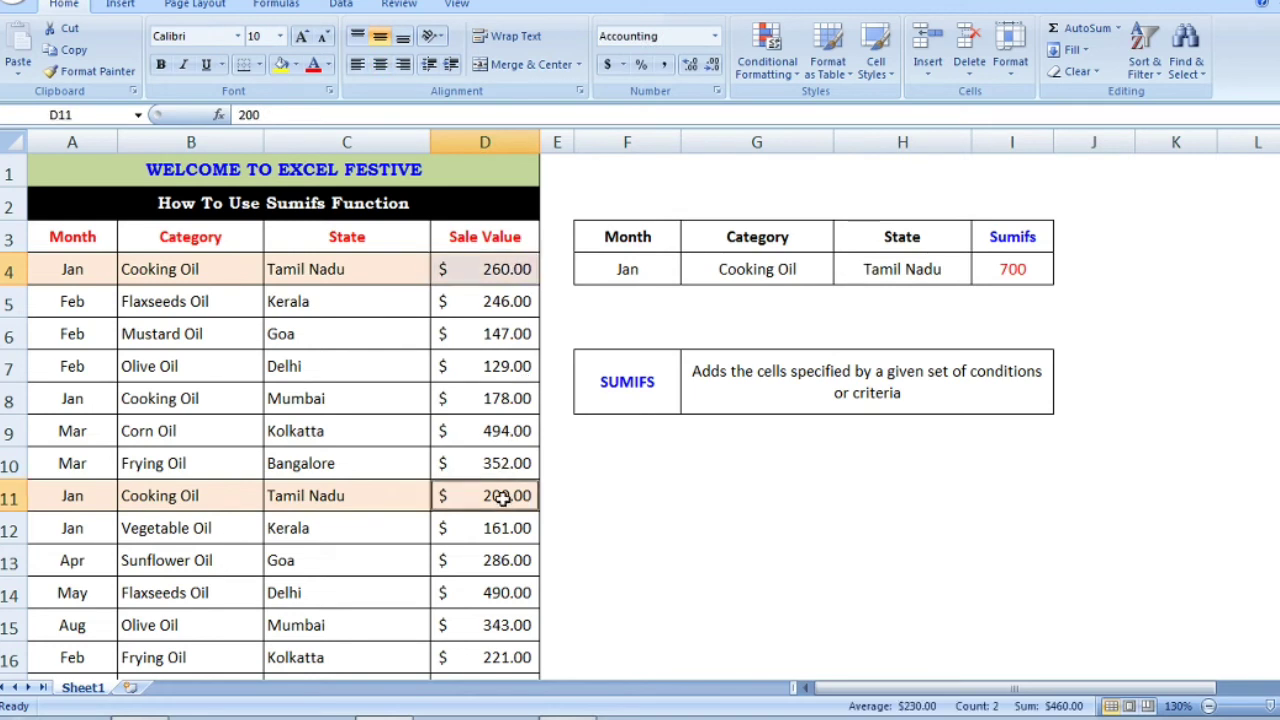
{"action": "left_click_drag", "start_coordinate": [1276, 320], "coordinate": [1276, 340]}
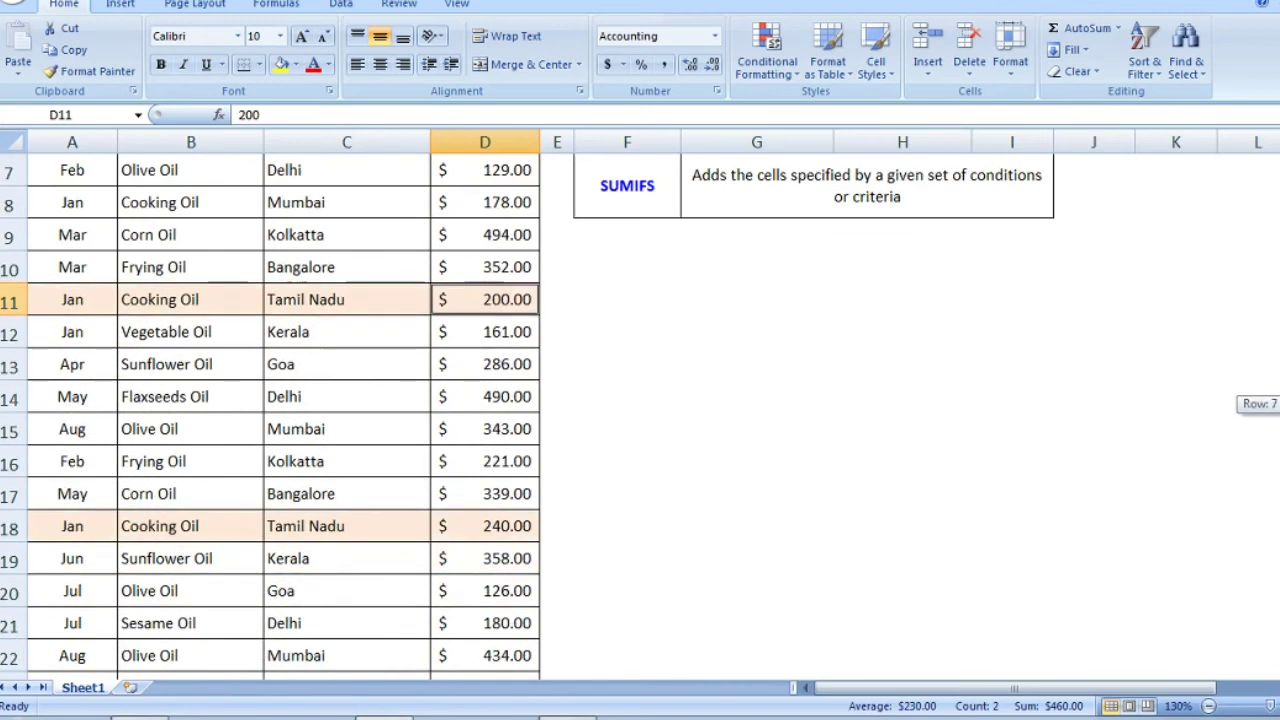
{"action": "left_click_drag", "start_coordinate": [1276, 340], "coordinate": [1276, 356]}
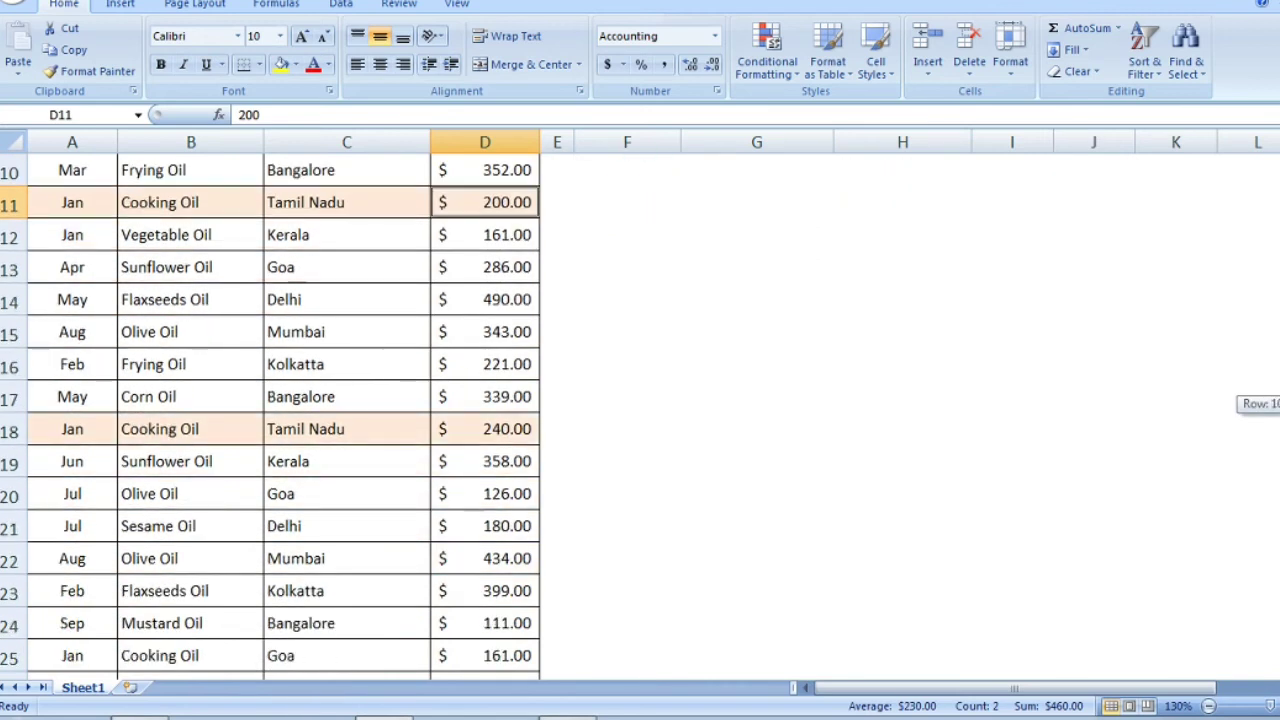
{"action": "left_click", "coordinate": [476, 424], "text": "ctrl"}
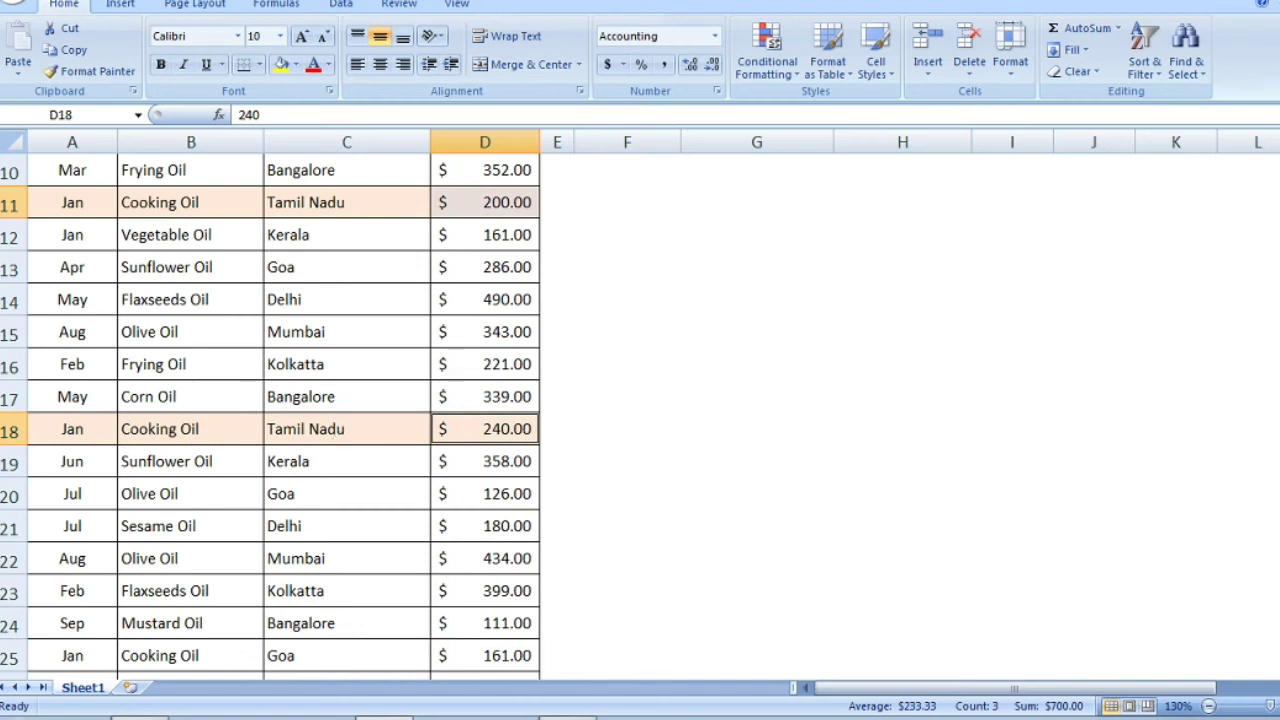
{"action": "left_click_drag", "start_coordinate": [1276, 470], "coordinate": [1276, 500]}
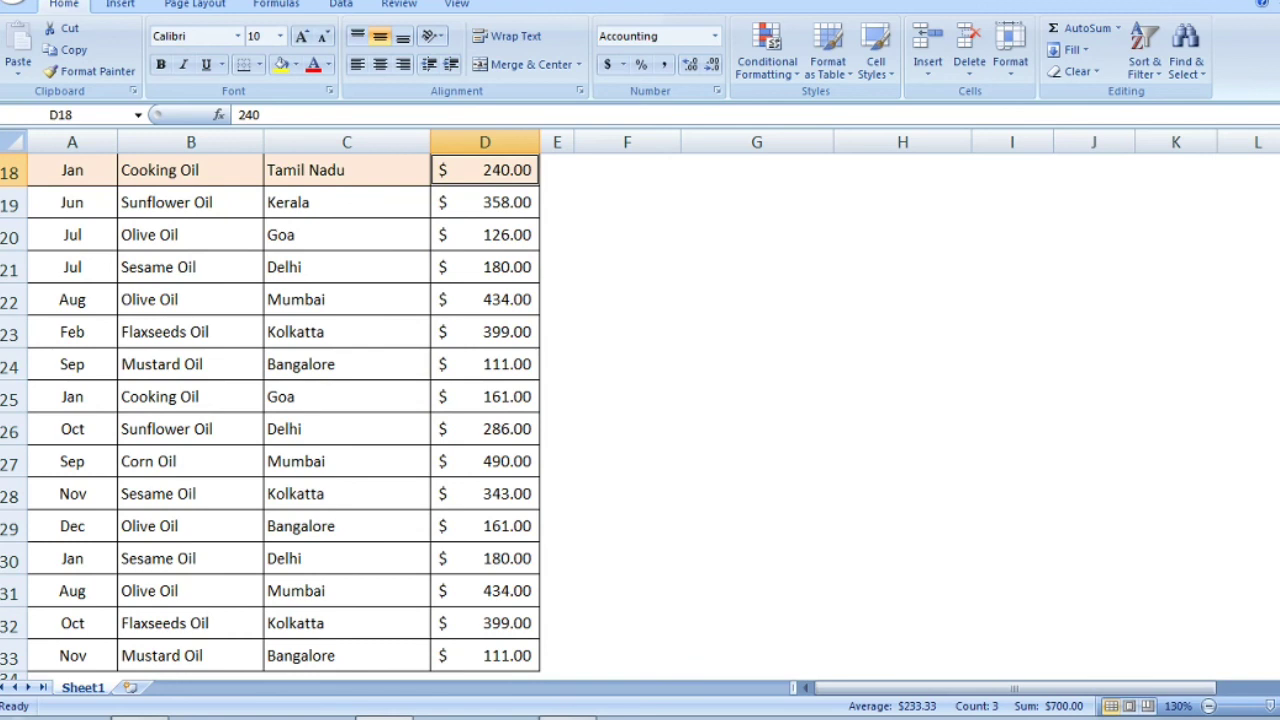
{"action": "left_click_drag", "start_coordinate": [1276, 500], "coordinate": [1276, 260]}
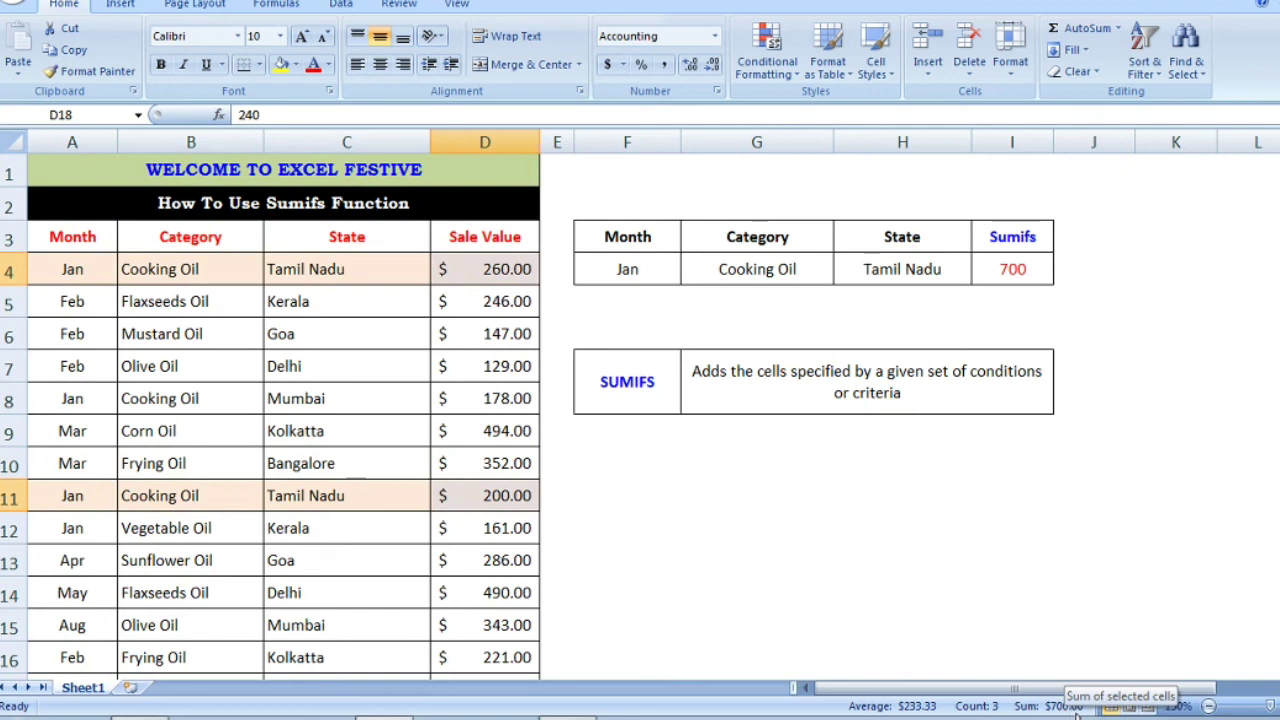
{"action": "left_click", "coordinate": [1018, 266]}
{"action": "left_click", "coordinate": [1095, 272]}
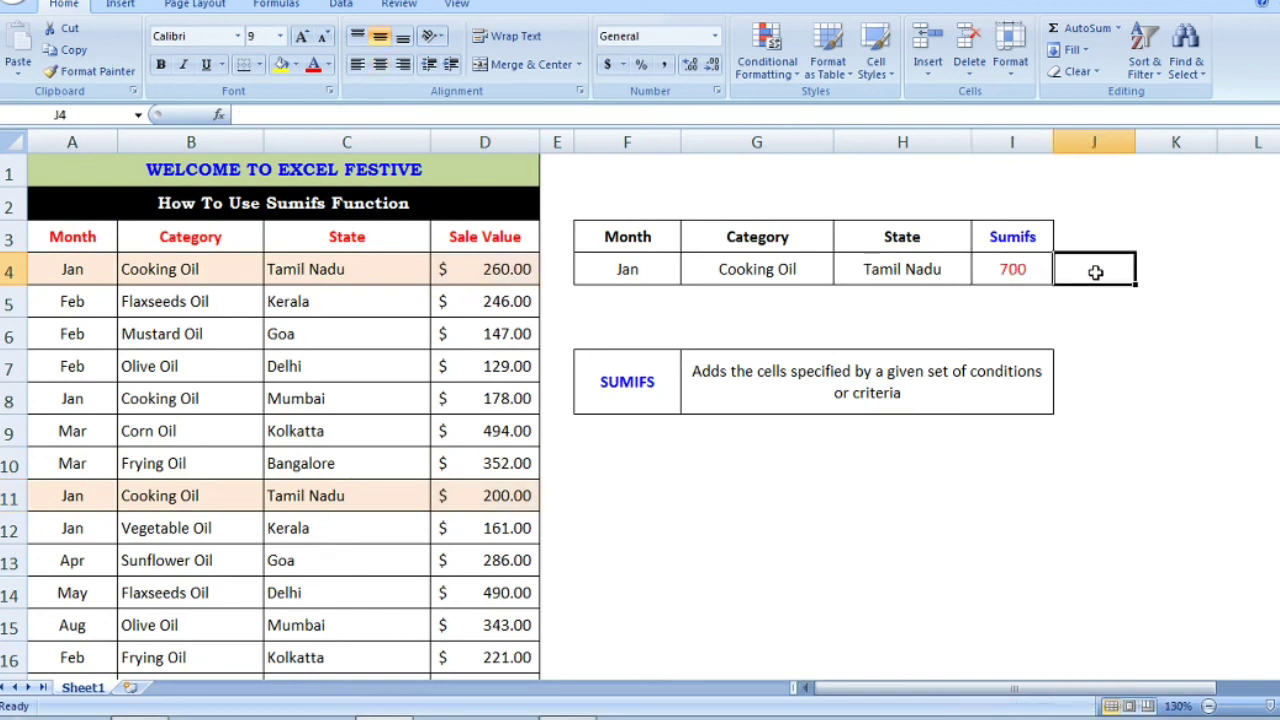
{"action": "left_click", "coordinate": [1117, 341]}
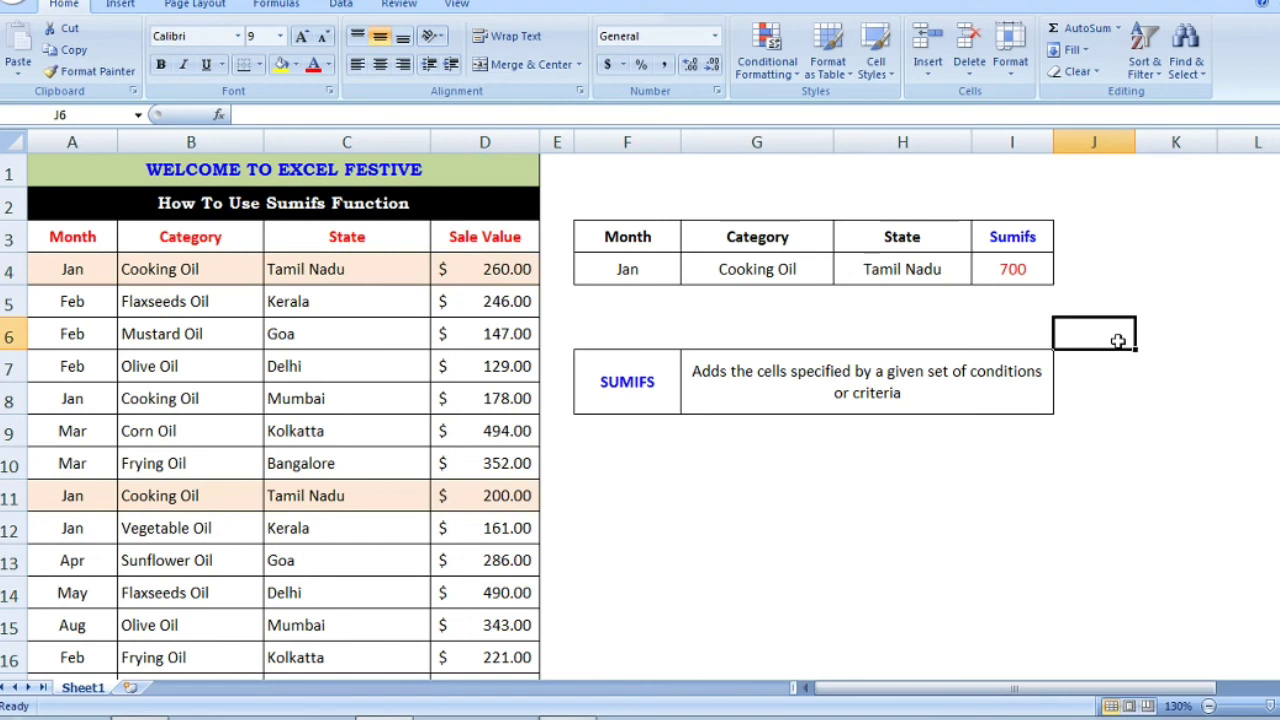
{"action": "left_click", "coordinate": [888, 468]}
{"action": "left_click", "coordinate": [477, 436]}
{"action": "left_click", "coordinate": [371, 425]}
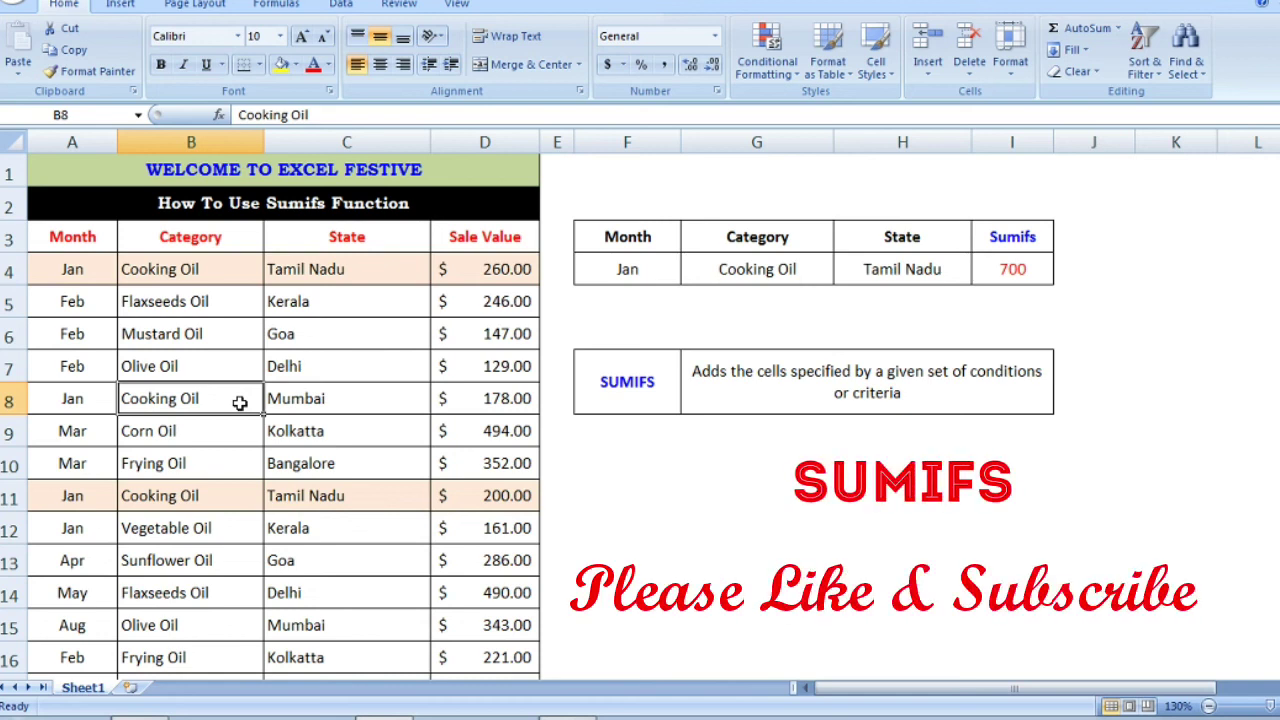
{"action": "left_click", "coordinate": [220, 367]}
{"action": "left_click", "coordinate": [213, 328]}
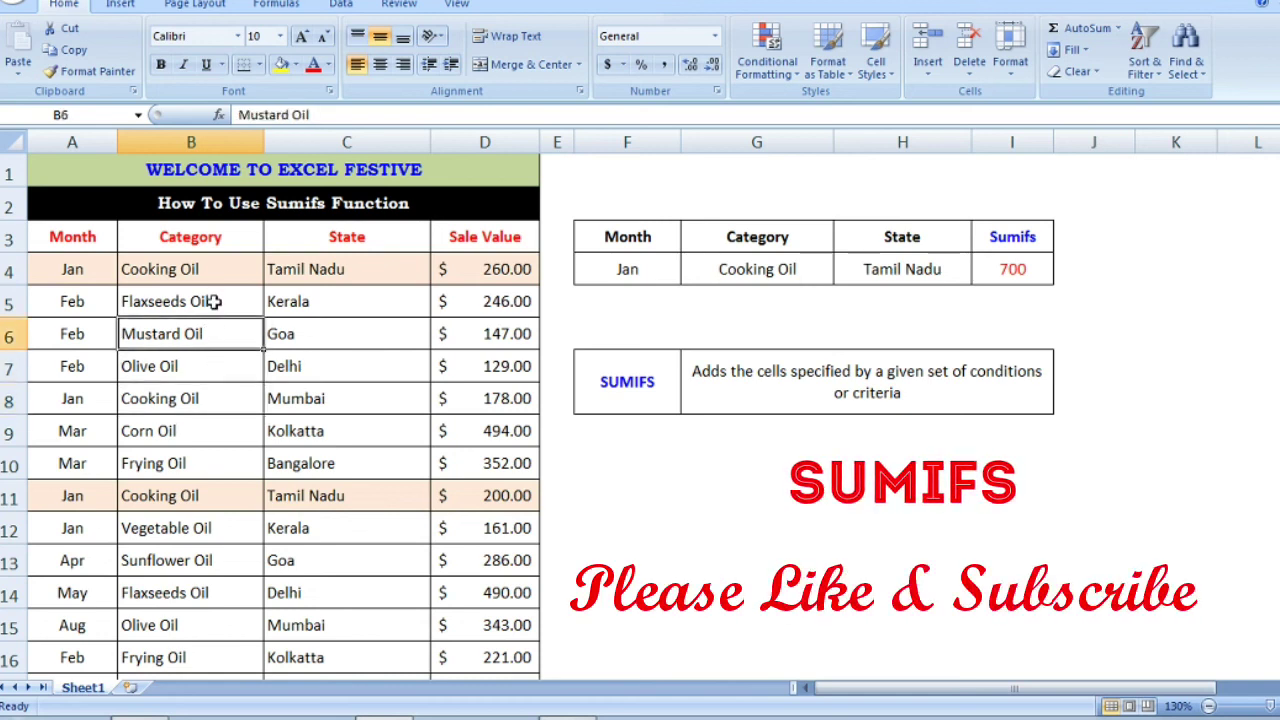
{"action": "left_click", "coordinate": [212, 299]}
{"action": "left_click", "coordinate": [220, 269]}
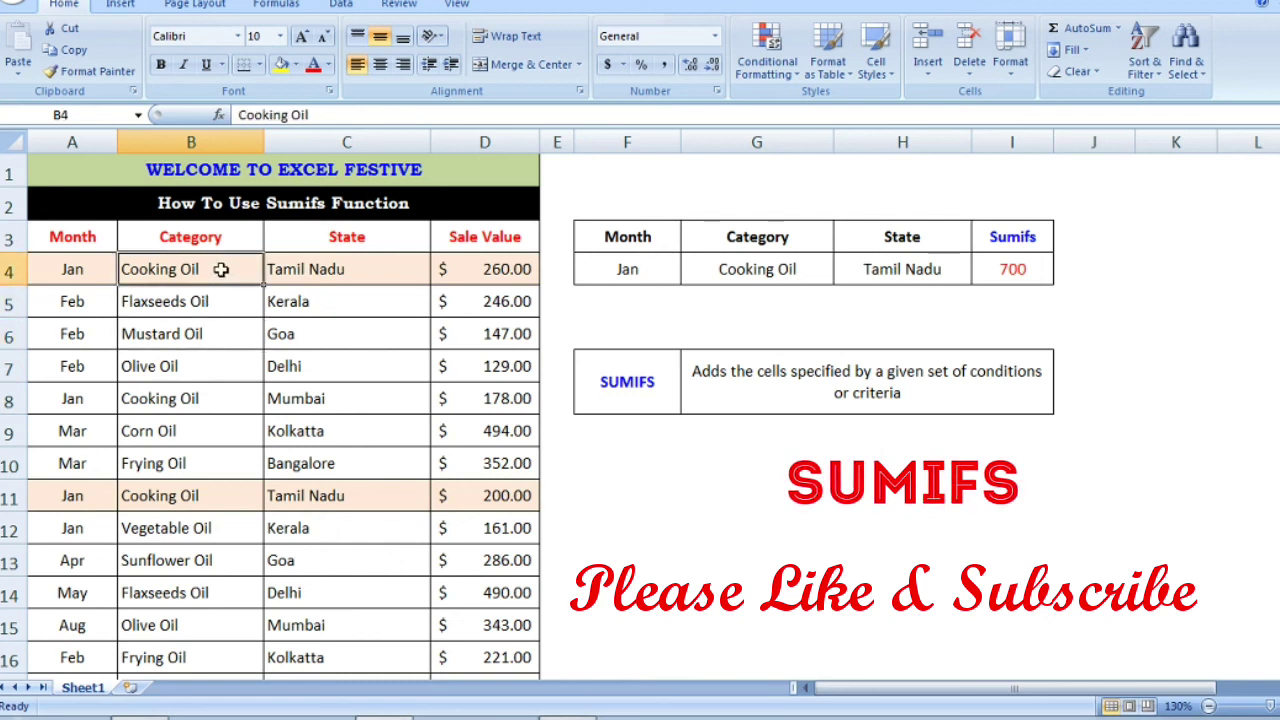
{"action": "left_click", "coordinate": [166, 236]}
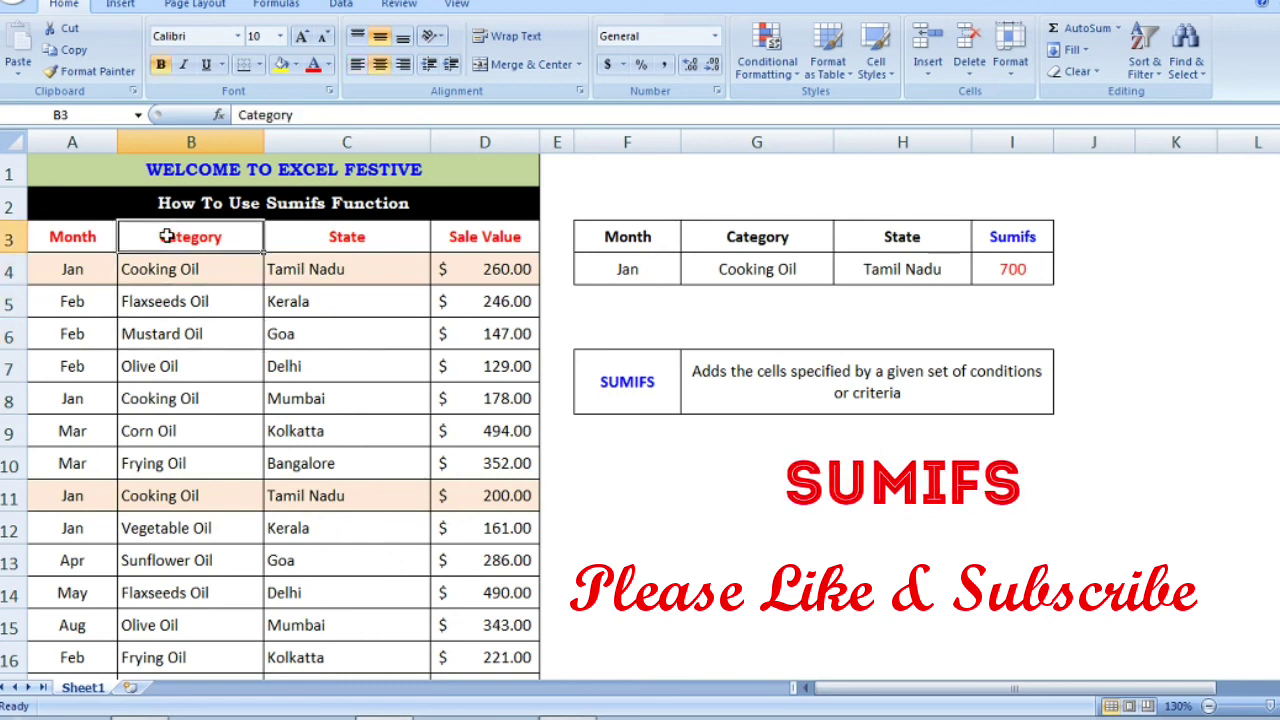
{"action": "left_click", "coordinate": [115, 205]}
{"action": "left_click", "coordinate": [78, 169]}
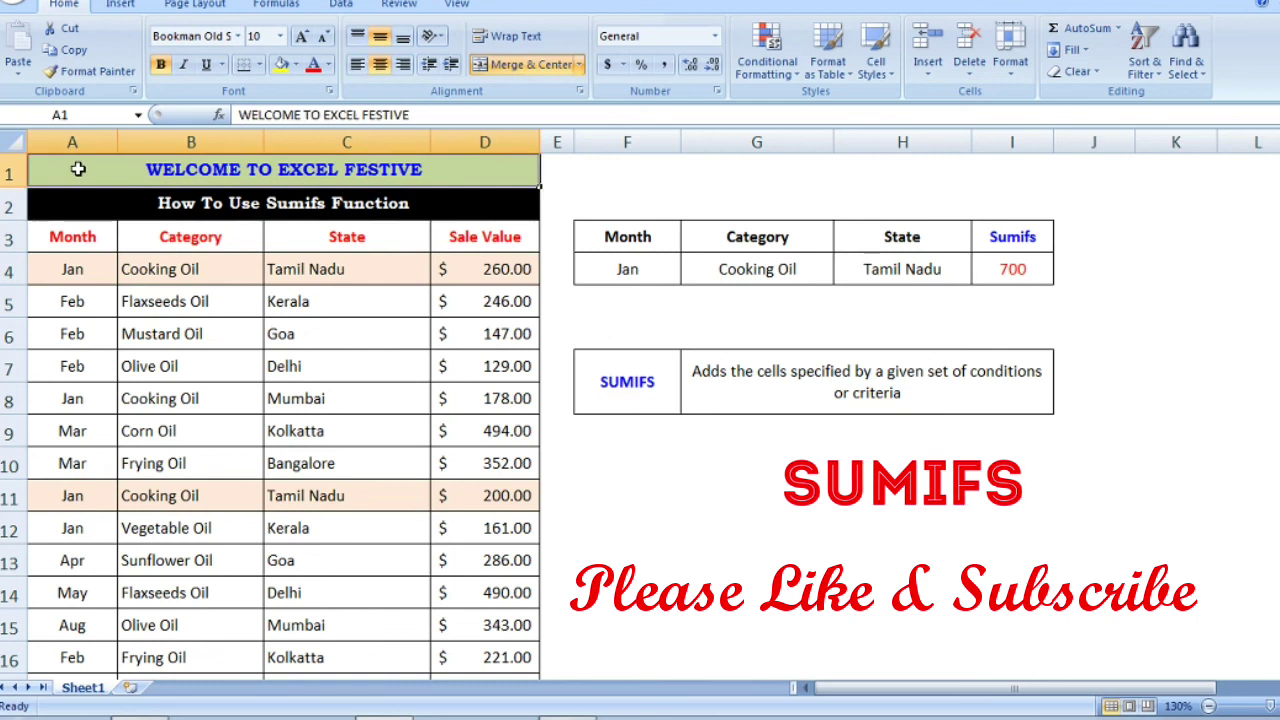